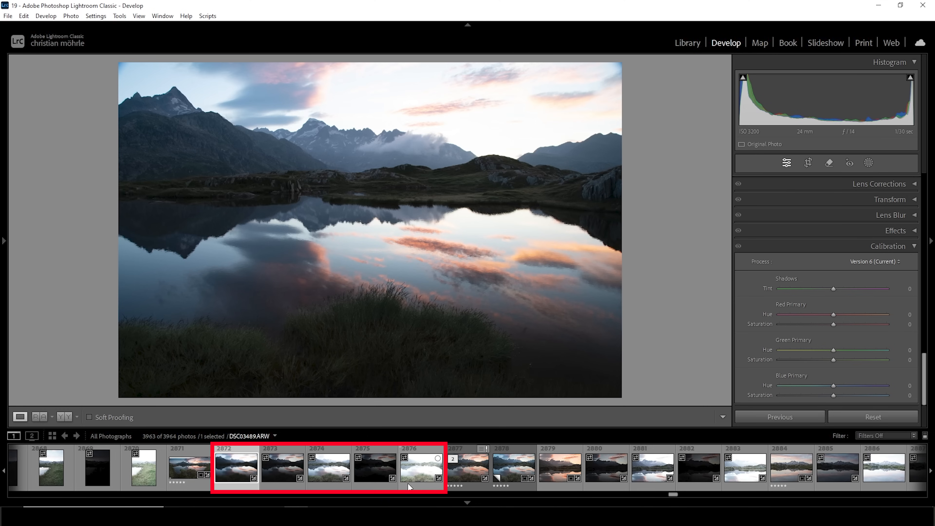
Merge the five bracketed lake exposures 2872 to 2876 into one HDR photo with Auto Align on and deghosting set to None.
{"action": "left_click", "coordinate": [414, 479], "text": "shift"}
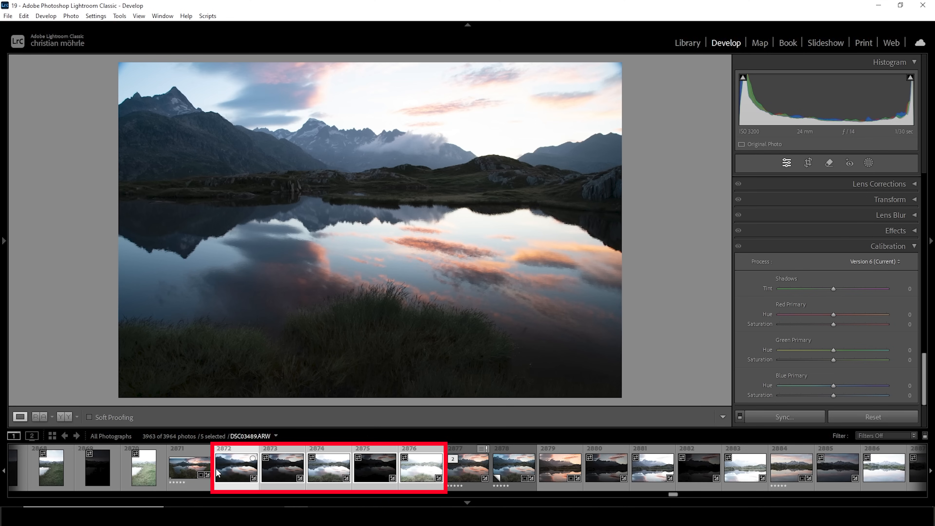
{"action": "right_click", "coordinate": [421, 477]}
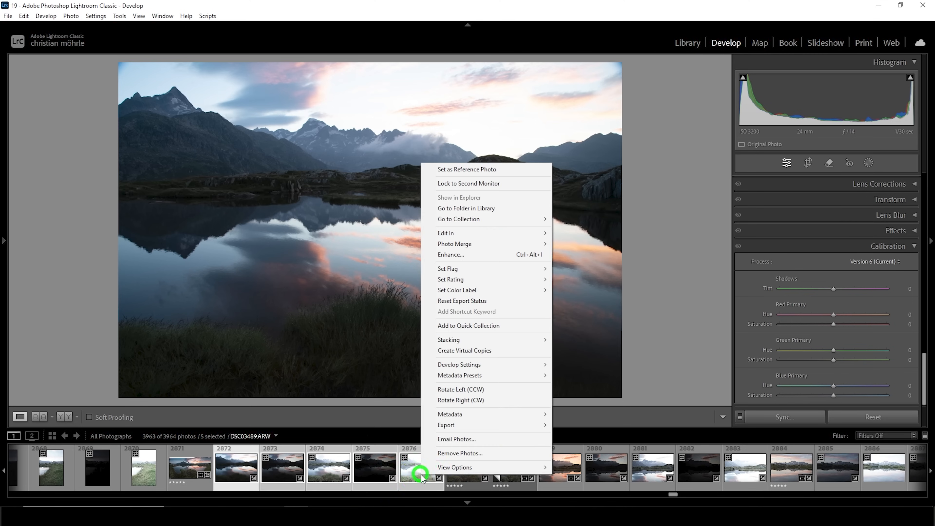
{"action": "mouse_move", "coordinate": [465, 244]}
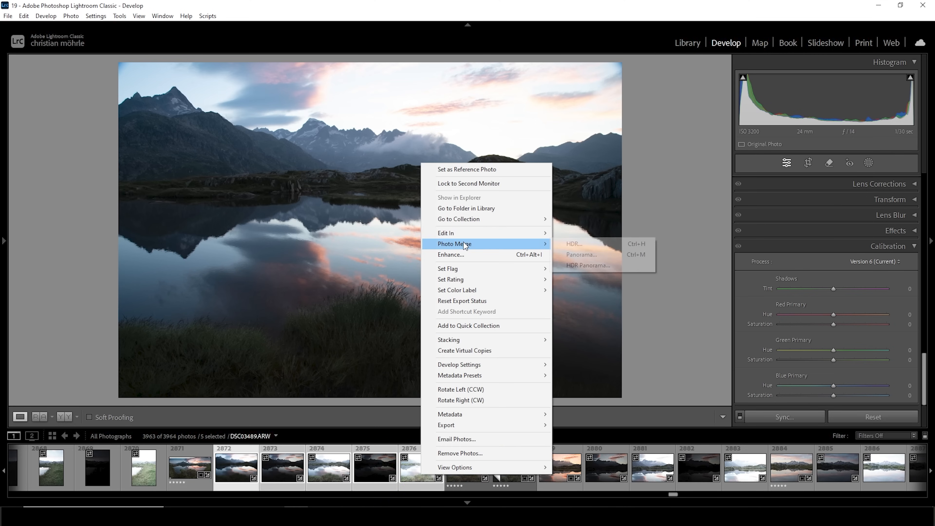
{"action": "left_click", "coordinate": [574, 243]}
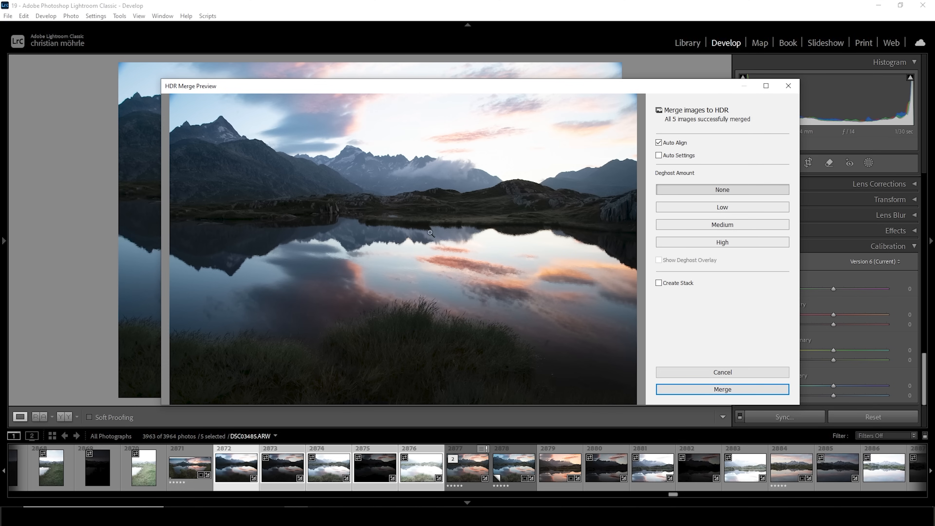
{"action": "left_click", "coordinate": [676, 390]}
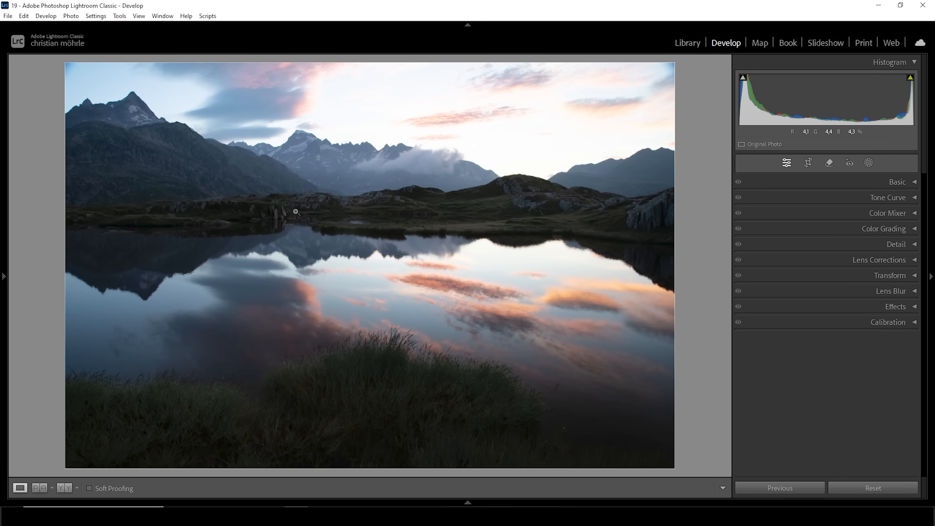
Change the merged photo's colour profile to Adobe Standard.
{"action": "left_click", "coordinate": [885, 182]}
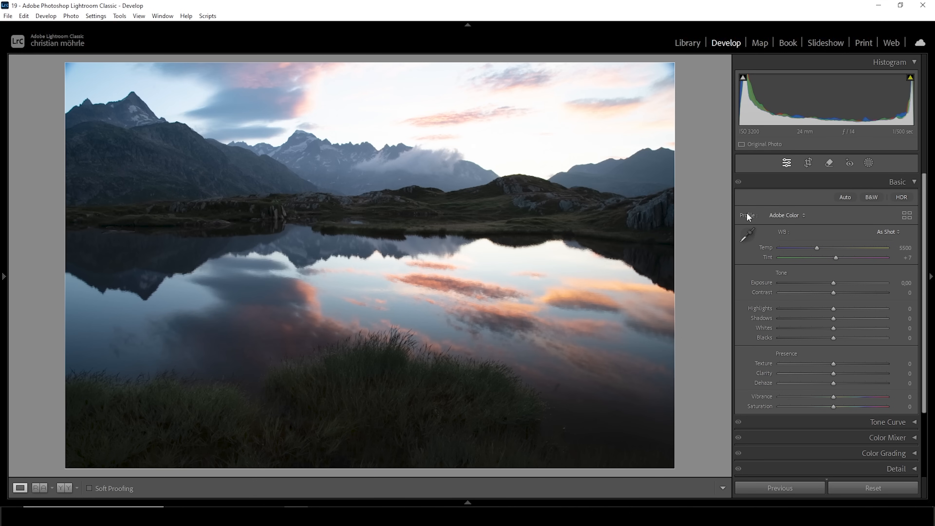
{"action": "left_click", "coordinate": [775, 213]}
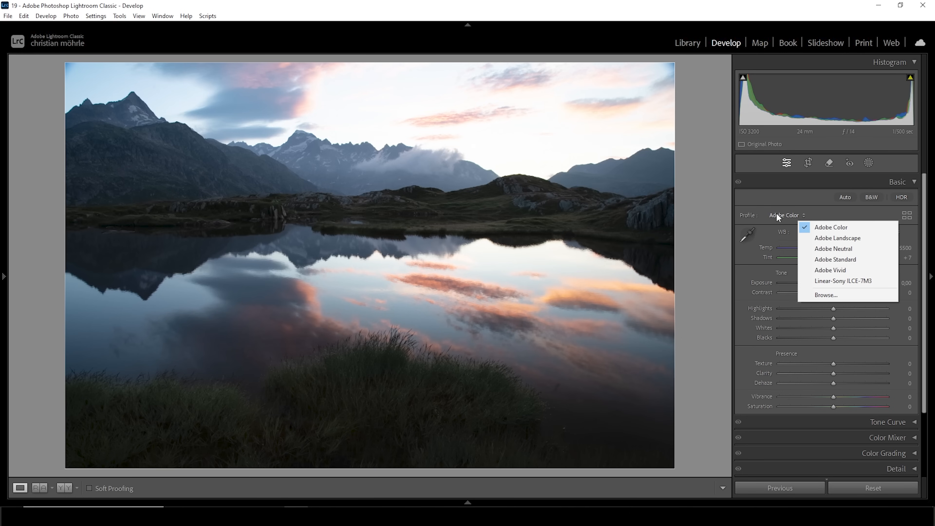
{"action": "left_click", "coordinate": [836, 259]}
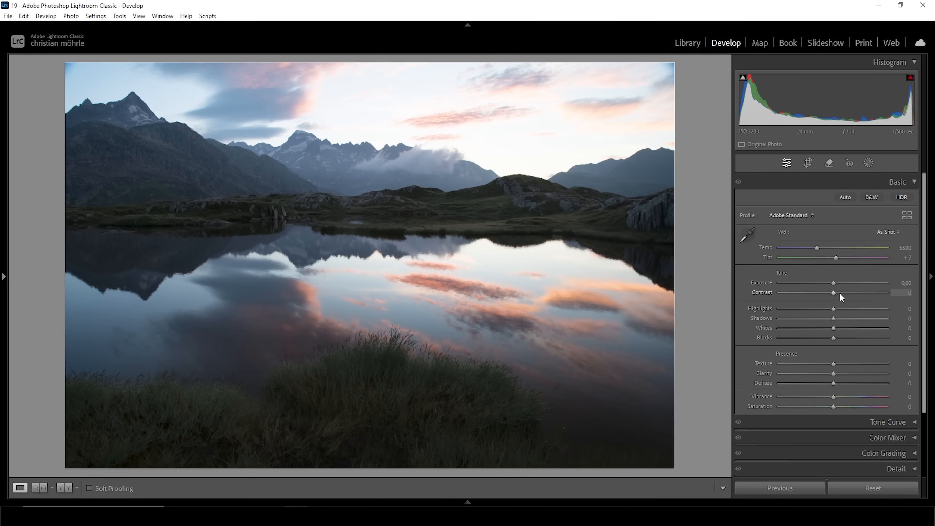
Set the photo's Exposure to -0.41, Highlights to -57, Shadows to +22 and Blacks to +41.
{"action": "left_click_drag", "start_coordinate": [834, 282], "coordinate": [830, 283]}
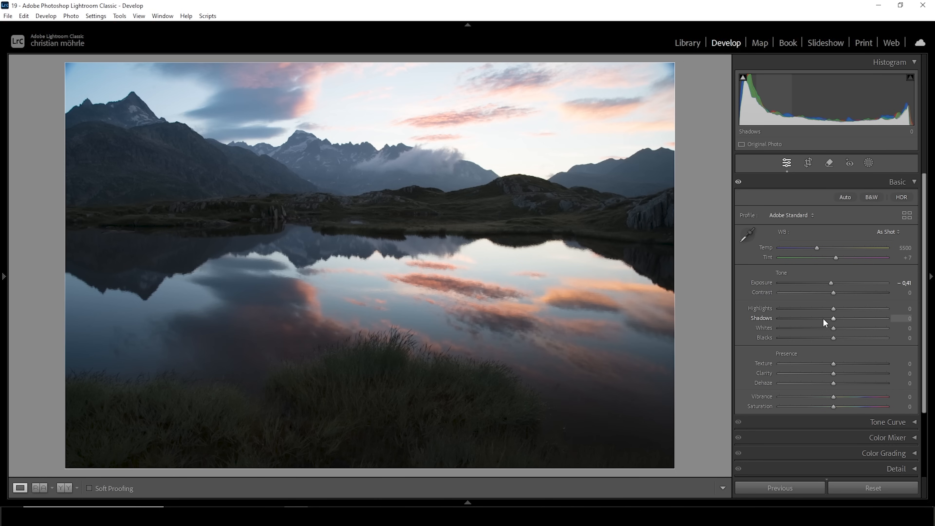
{"action": "left_click_drag", "start_coordinate": [828, 308], "coordinate": [801, 304]}
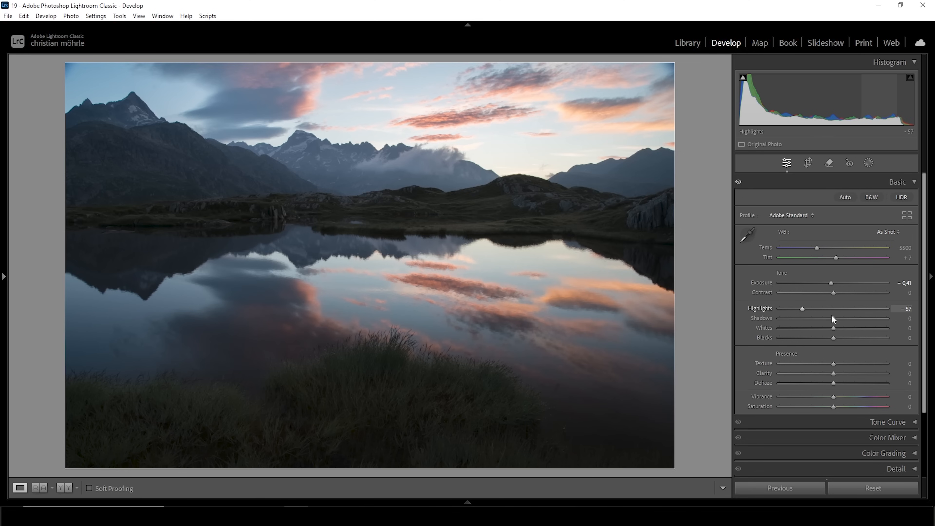
{"action": "left_click_drag", "start_coordinate": [832, 318], "coordinate": [857, 338]}
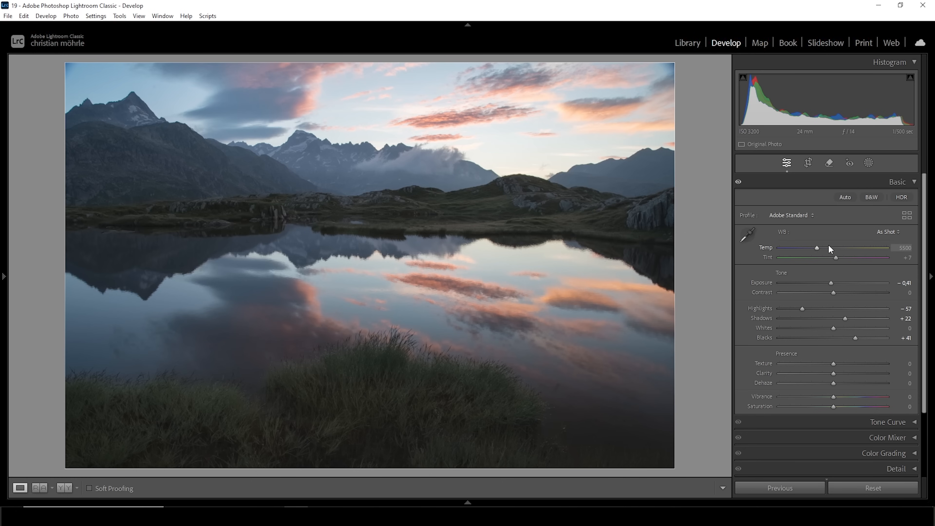
Set Temp to 6072, Texture to +6, Clarity to -2 and Dehaze to -4, and fine-tune Vibrance and Saturation.
{"action": "left_click_drag", "start_coordinate": [817, 247], "coordinate": [824, 249]}
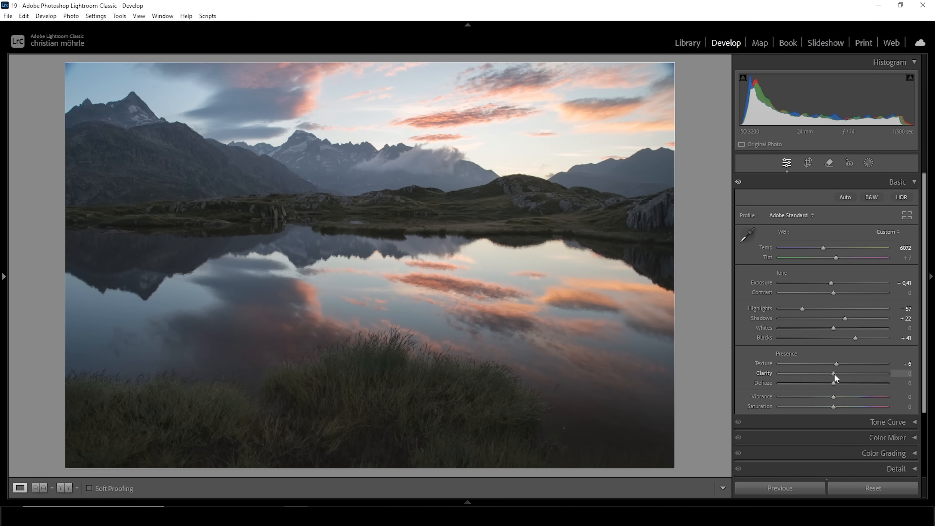
{"action": "left_click_drag", "start_coordinate": [833, 373], "coordinate": [831, 383]}
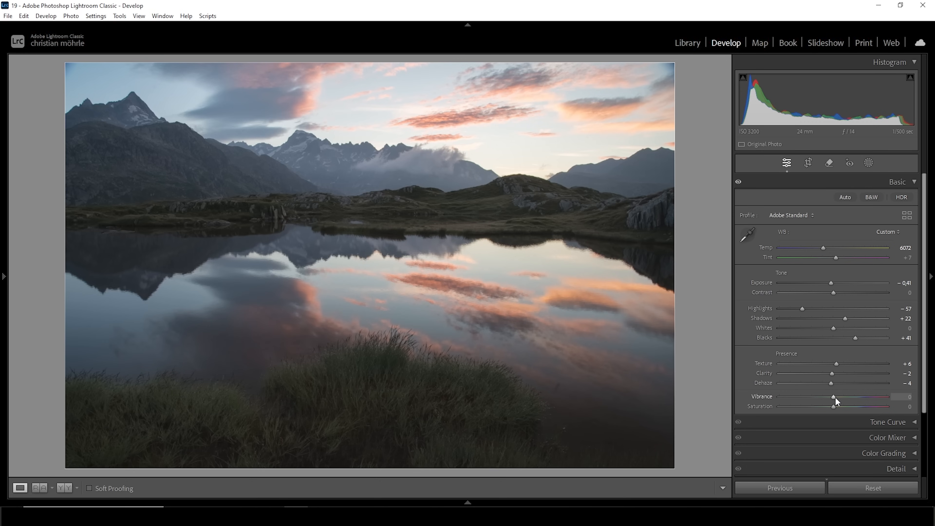
{"action": "left_click_drag", "start_coordinate": [835, 396], "coordinate": [837, 405]}
Create a sky mask and intersect it with a second sky selection to keep the mountains out of it.
{"action": "left_click", "coordinate": [868, 163]}
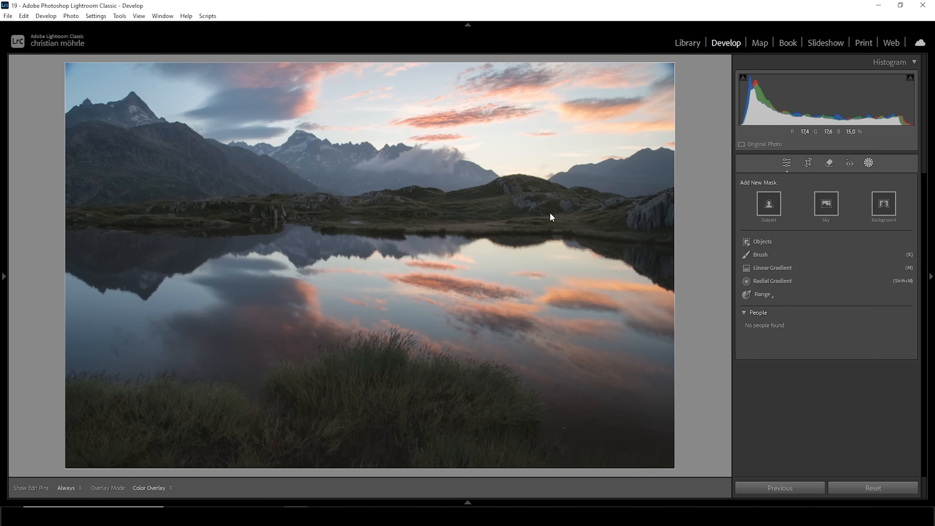
{"action": "left_click", "coordinate": [826, 204]}
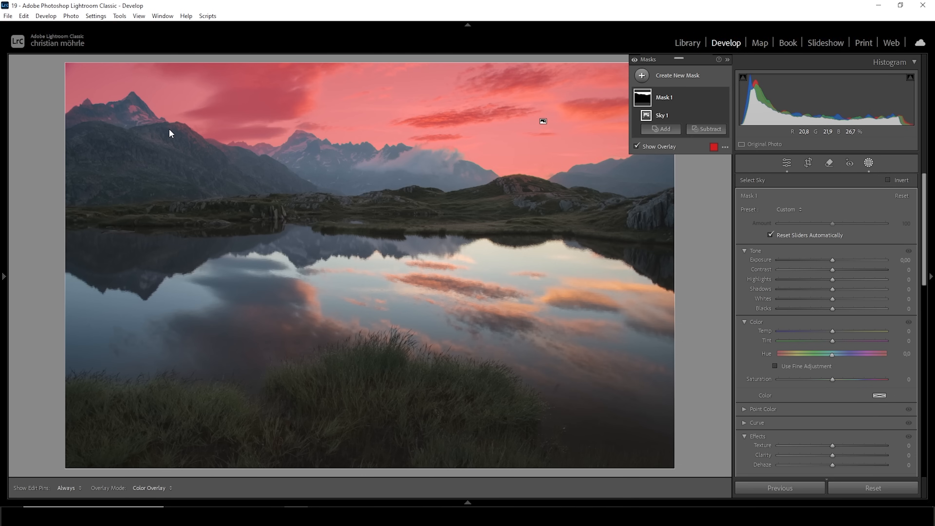
{"action": "right_click", "coordinate": [717, 100]}
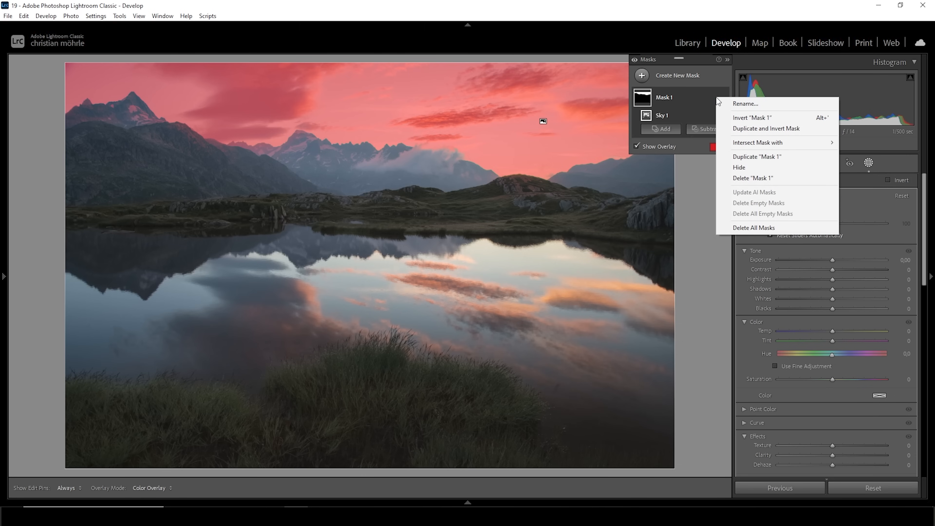
{"action": "mouse_move", "coordinate": [746, 144]}
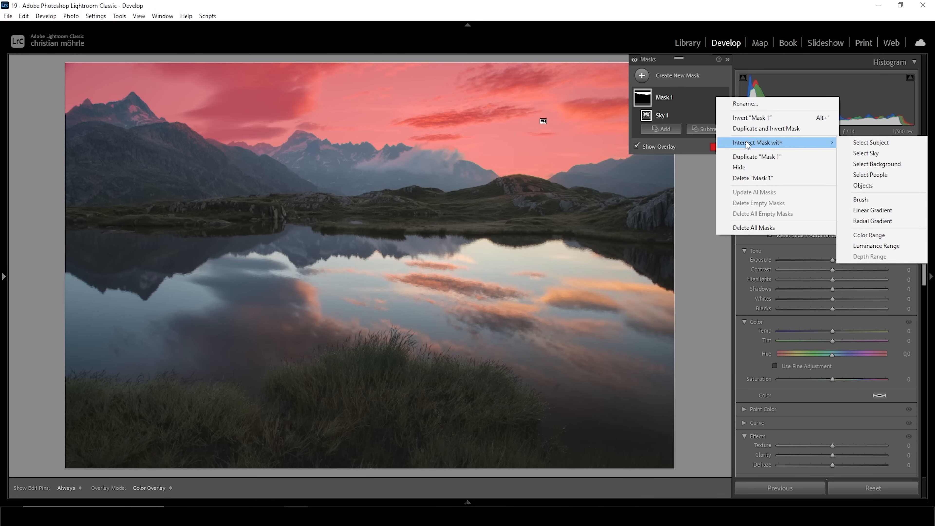
{"action": "left_click", "coordinate": [872, 154]}
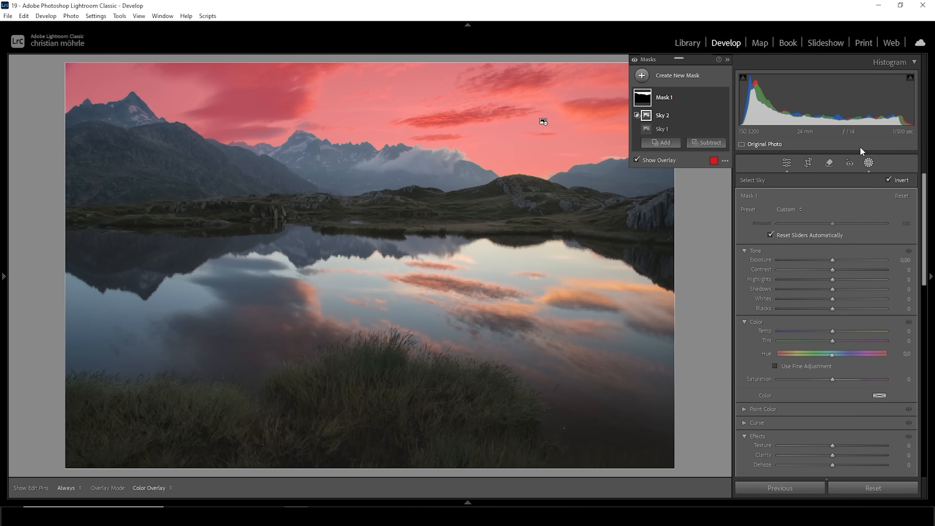
Invert the sky mask to cover the landscape and set its Exposure to 0.05.
{"action": "left_click", "coordinate": [688, 103]}
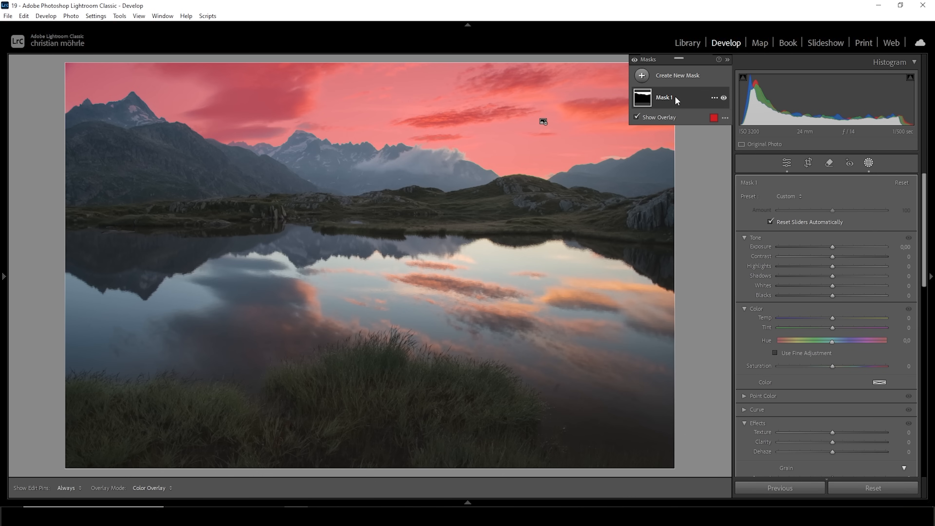
{"action": "left_click", "coordinate": [712, 98]}
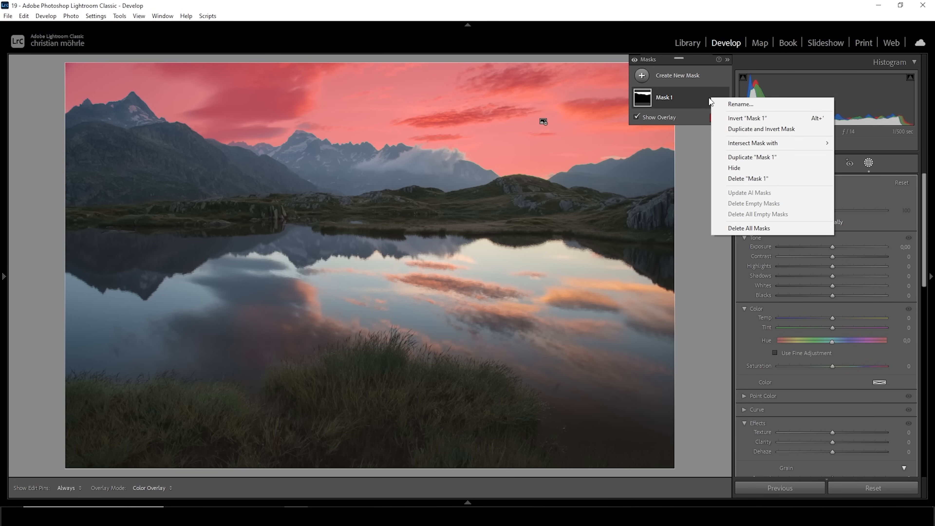
{"action": "left_click", "coordinate": [738, 119]}
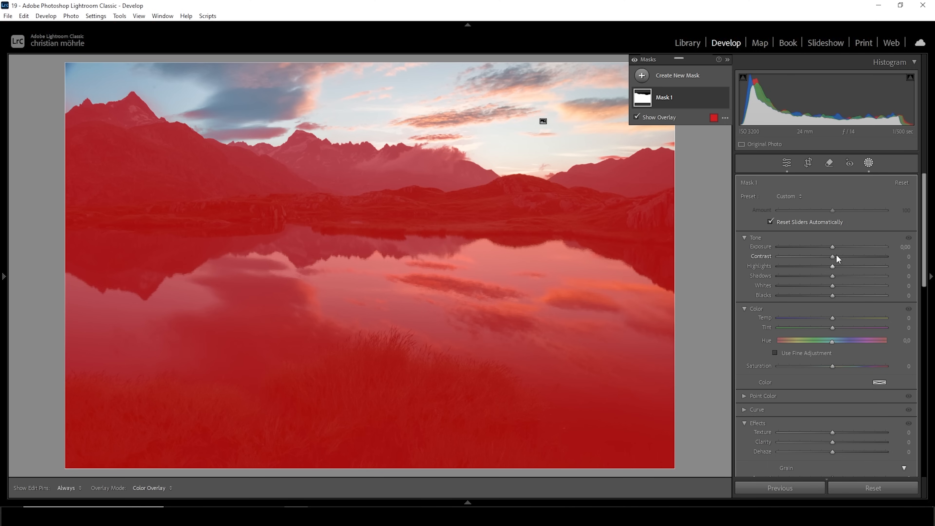
{"action": "left_click_drag", "start_coordinate": [830, 247], "coordinate": [831, 247]}
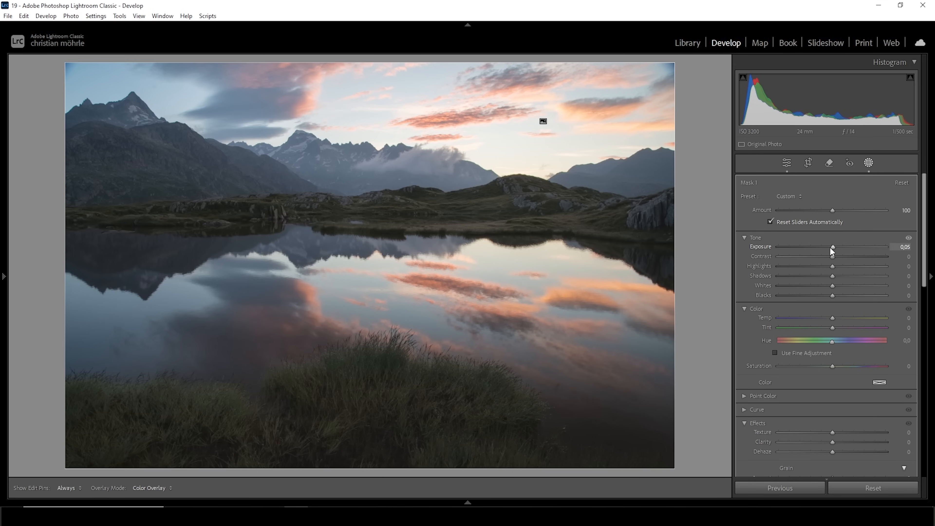
{"action": "left_click_drag", "start_coordinate": [829, 247], "coordinate": [829, 247]}
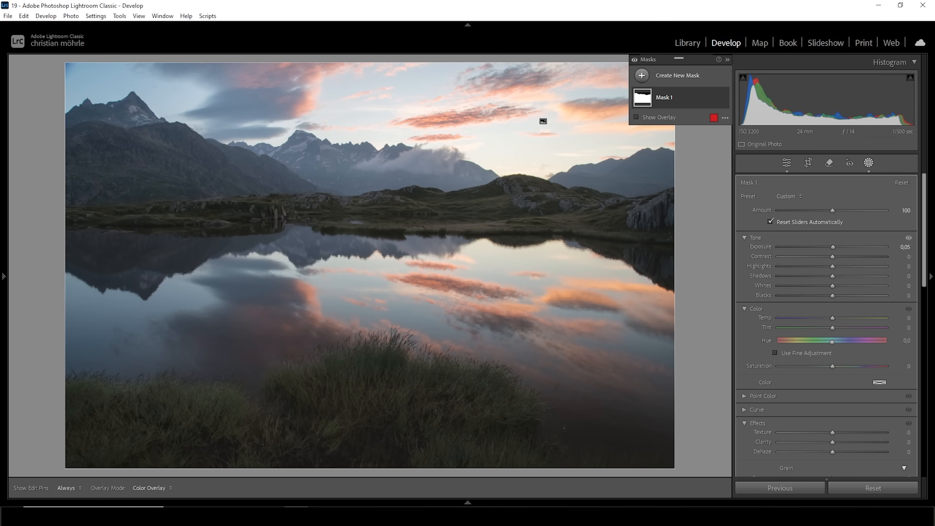
Add a linear gradient mask over the grassy foreground, fading out upward into the lake.
{"action": "left_click", "coordinate": [642, 76]}
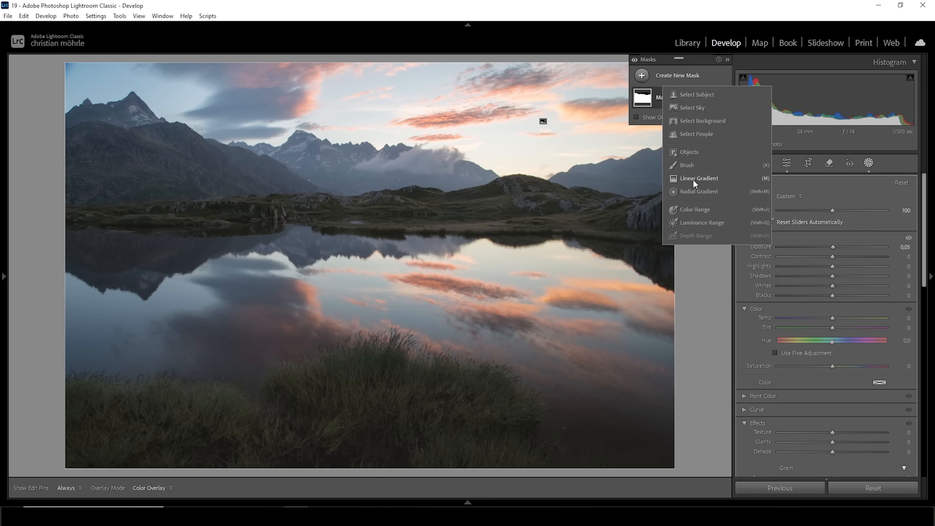
{"action": "left_click", "coordinate": [692, 178]}
{"action": "left_click_drag", "start_coordinate": [393, 352], "coordinate": [392, 441]}
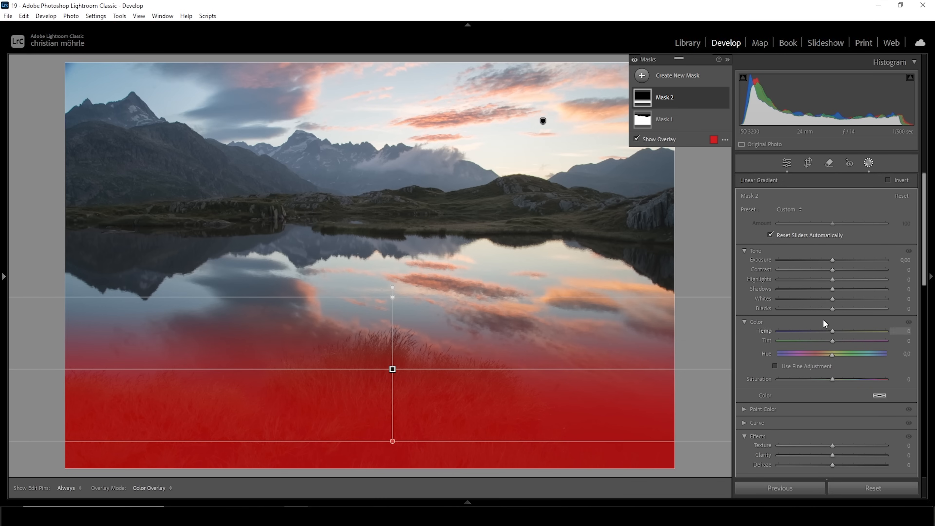
Set the foreground gradient's Exposure to 0.31, Shadows to 15 and Clarity to 9.
{"action": "left_click_drag", "start_coordinate": [832, 260], "coordinate": [837, 260]}
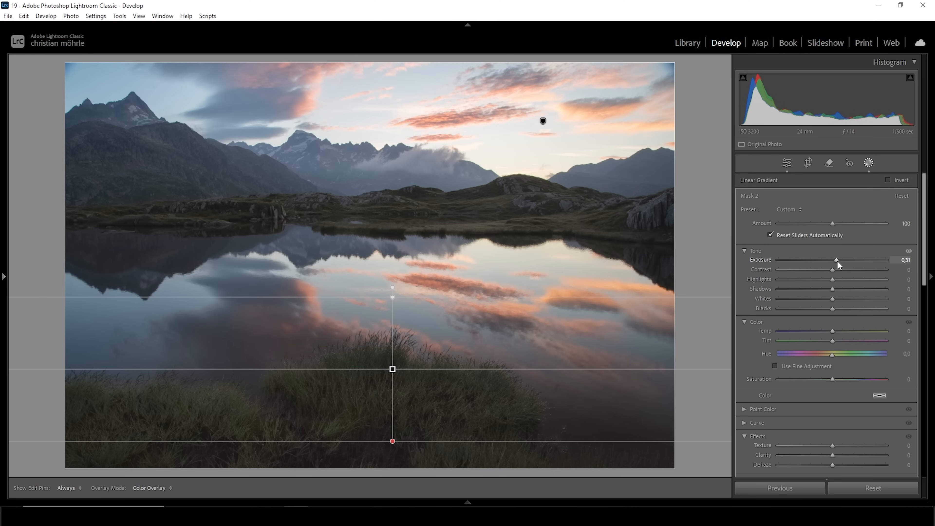
{"action": "left_click_drag", "start_coordinate": [832, 288], "coordinate": [842, 289]}
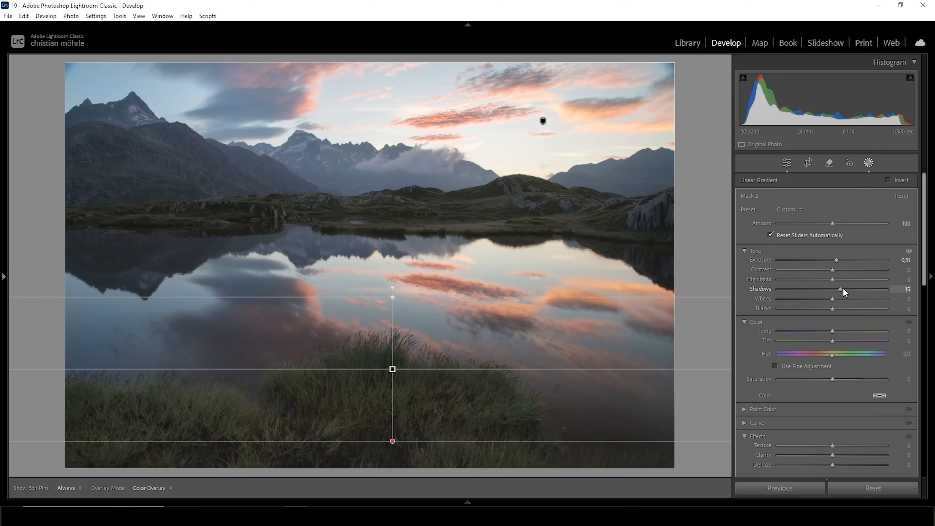
{"action": "left_click_drag", "start_coordinate": [843, 287], "coordinate": [836, 262]}
{"action": "scroll", "coordinate": [844, 301], "scroll_direction": "down", "scroll_amount": 5}
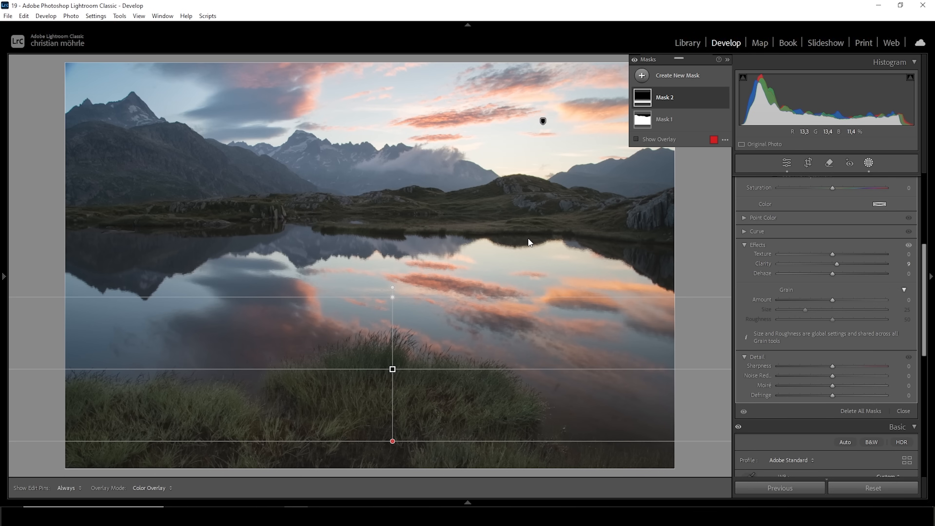
Add another linear gradient mask covering the lake and foreground, and adjust its fade to start at the far shoreline.
{"action": "left_click", "coordinate": [641, 76]}
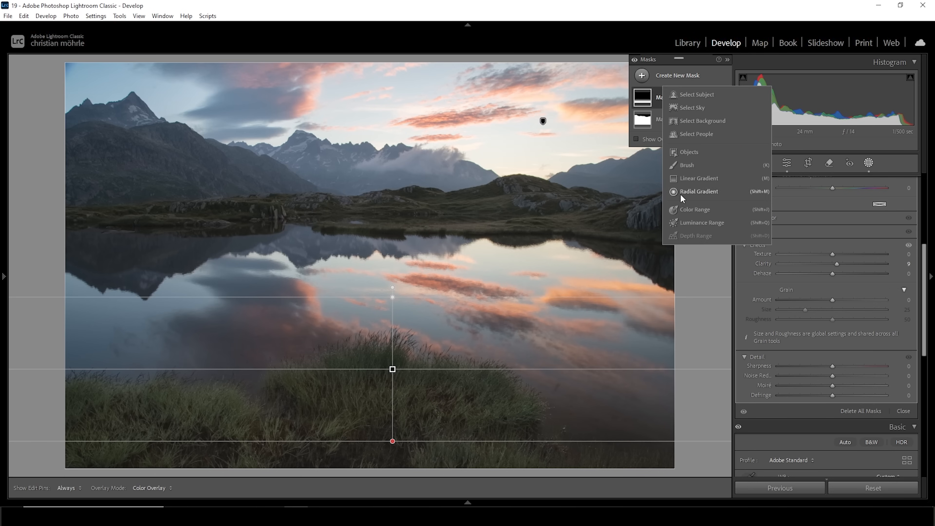
{"action": "left_click", "coordinate": [698, 178]}
{"action": "left_click_drag", "start_coordinate": [384, 277], "coordinate": [384, 228]}
{"action": "left_click_drag", "start_coordinate": [384, 276], "coordinate": [383, 305]}
{"action": "left_click_drag", "start_coordinate": [379, 228], "coordinate": [383, 222]}
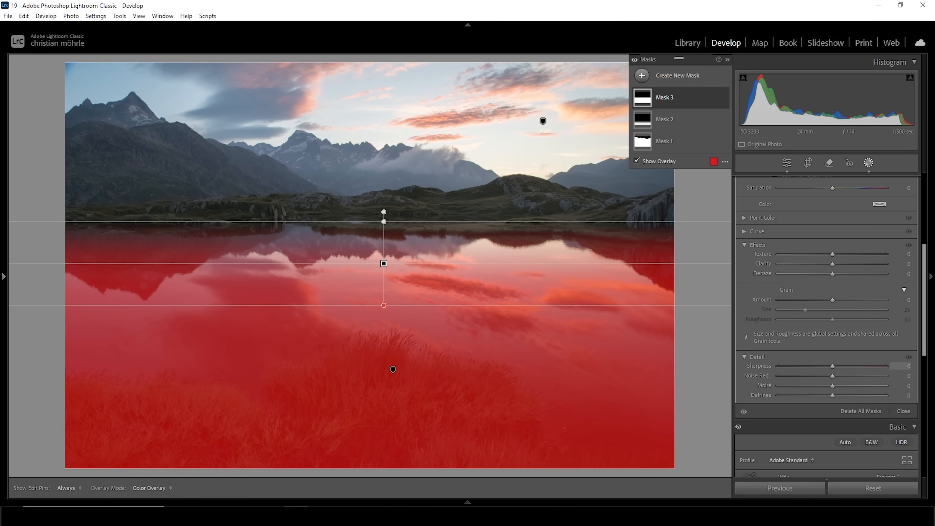
Set the lake gradient's Clarity to 6.
{"action": "scroll", "coordinate": [859, 368], "scroll_direction": "up", "scroll_amount": 2}
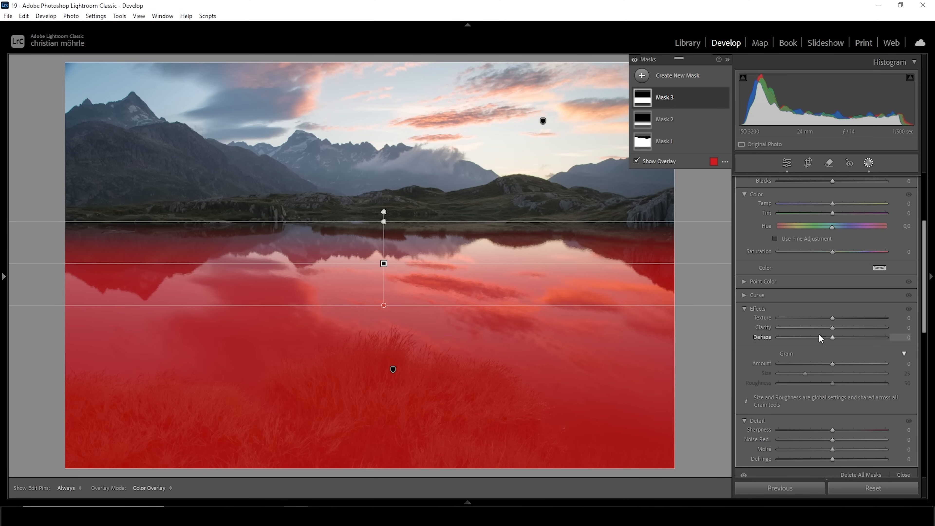
{"action": "left_click_drag", "start_coordinate": [831, 329], "coordinate": [835, 329]}
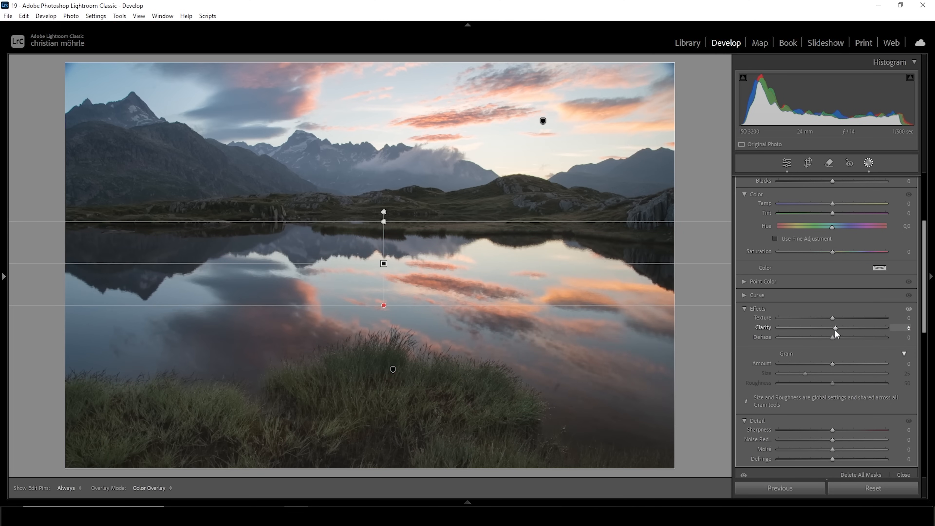
{"action": "left_click_drag", "start_coordinate": [834, 329], "coordinate": [834, 329]}
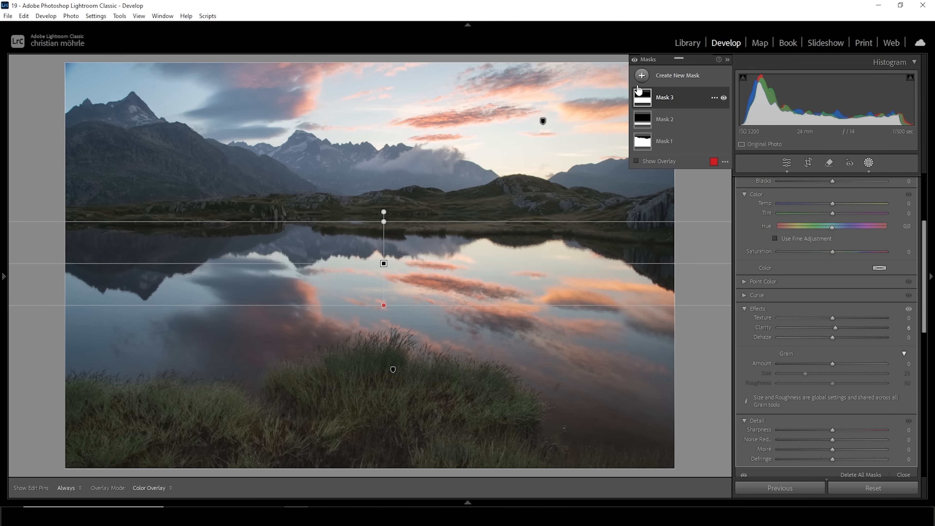
Create a Color Range mask sampled from the blue sky and intersect it with a sky selection.
{"action": "left_click", "coordinate": [641, 76]}
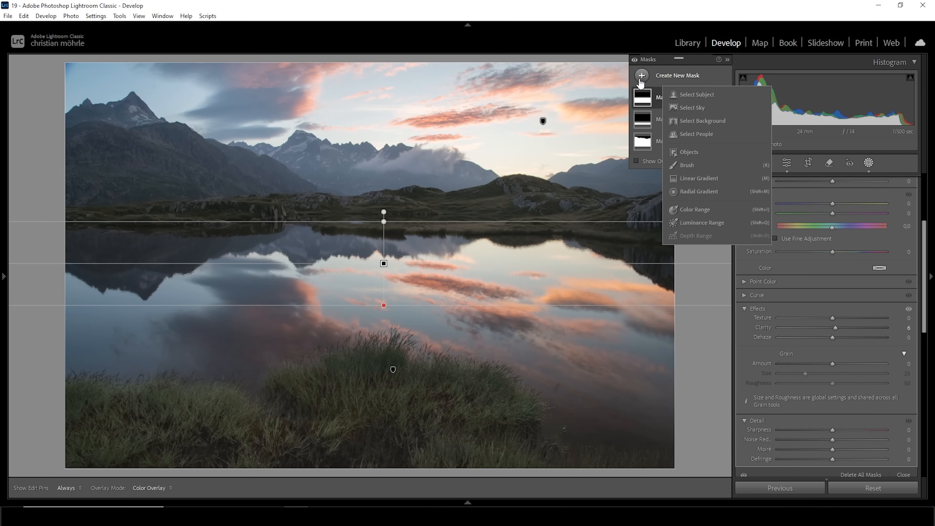
{"action": "left_click", "coordinate": [693, 210]}
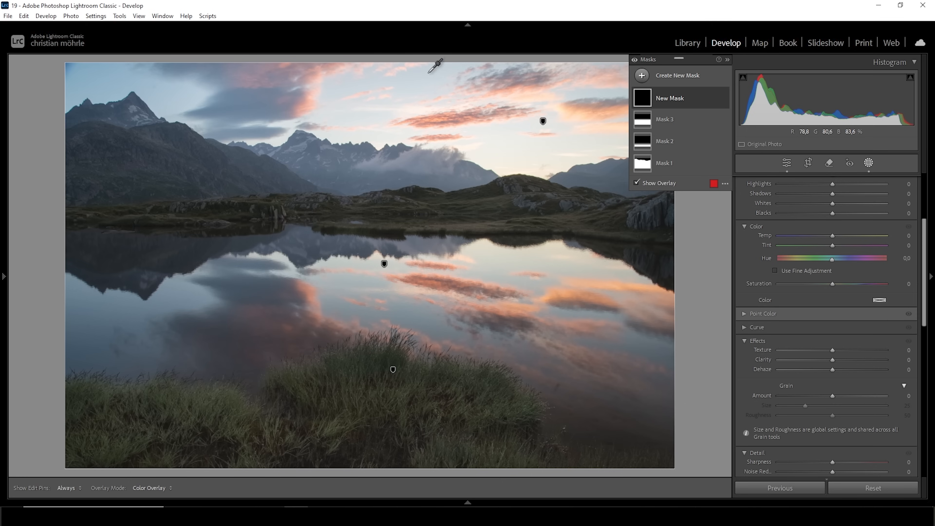
{"action": "left_click", "coordinate": [370, 78]}
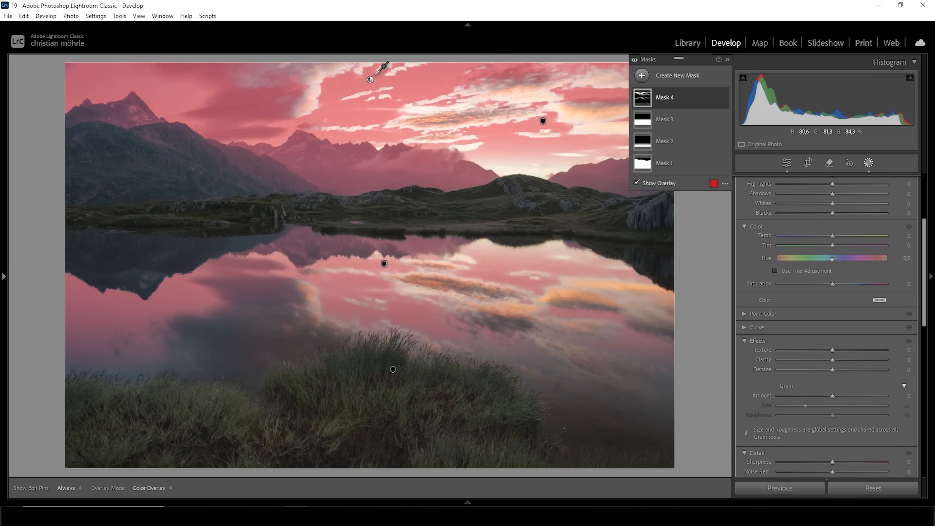
{"action": "right_click", "coordinate": [713, 98]}
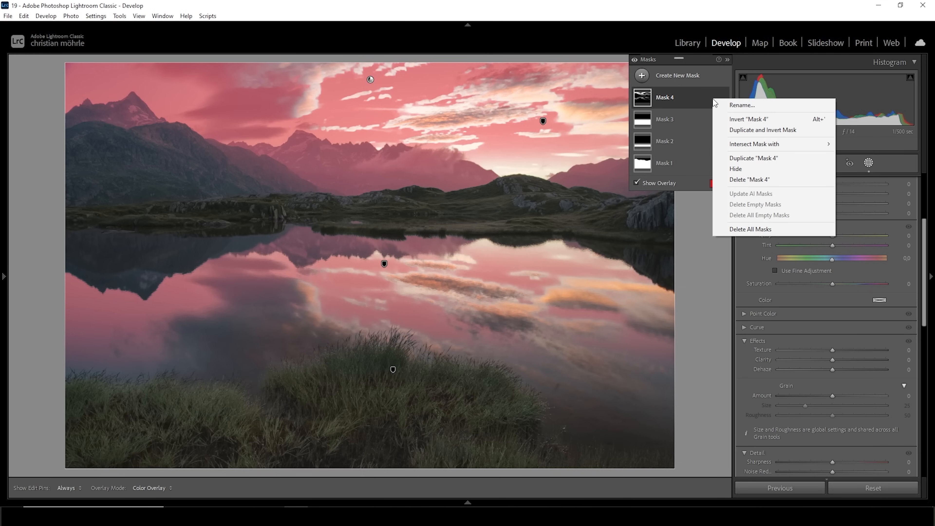
{"action": "mouse_move", "coordinate": [741, 146]}
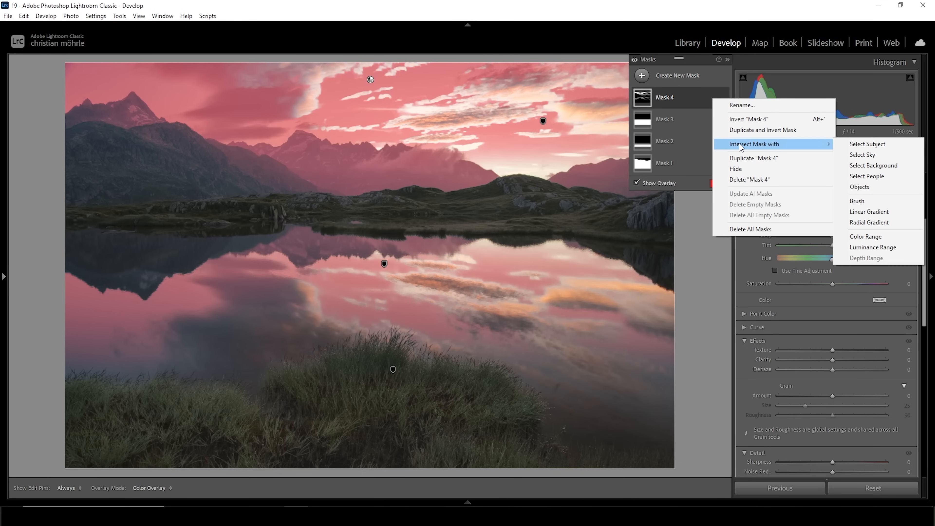
{"action": "left_click", "coordinate": [860, 155]}
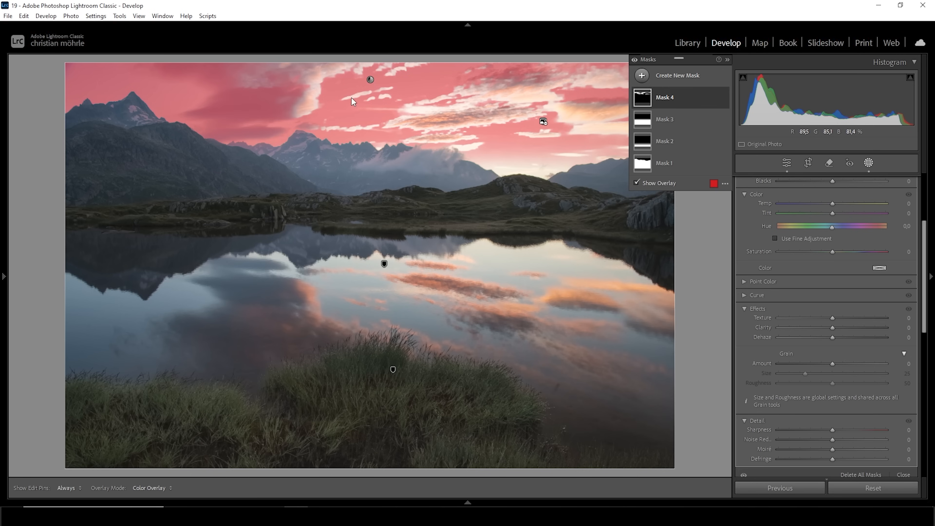
Set the Refine amount of the sky mask's color range to 71.
{"action": "left_click", "coordinate": [686, 103]}
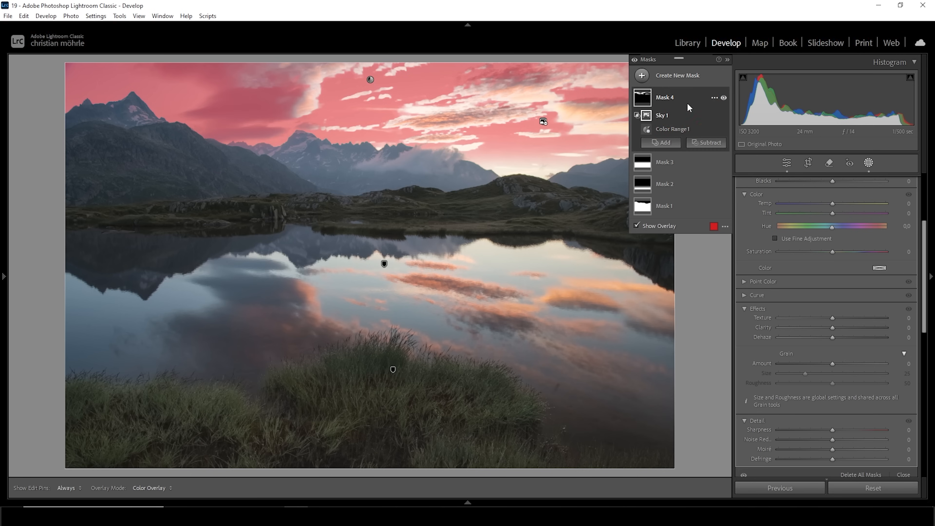
{"action": "left_click", "coordinate": [680, 128]}
{"action": "scroll", "coordinate": [838, 214], "scroll_direction": "up", "scroll_amount": 4}
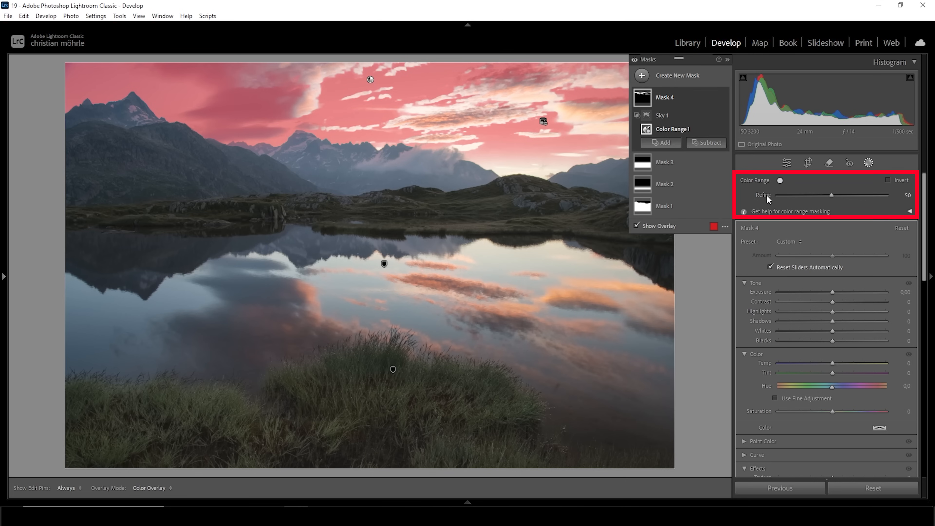
{"action": "left_click_drag", "start_coordinate": [831, 194], "coordinate": [853, 194]}
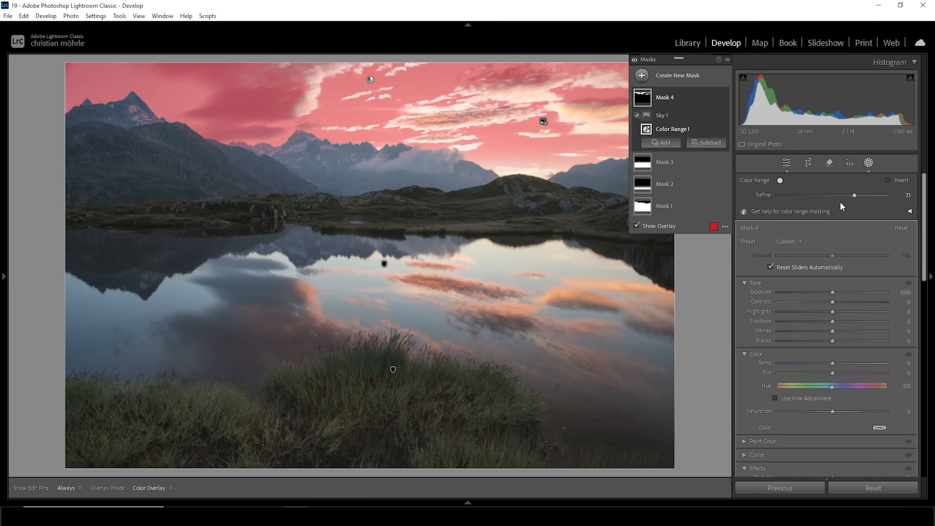
Subtract a wide radial gradient from the blue-sky mask, centred on the bright glow above the small hill.
{"action": "left_click", "coordinate": [706, 142]}
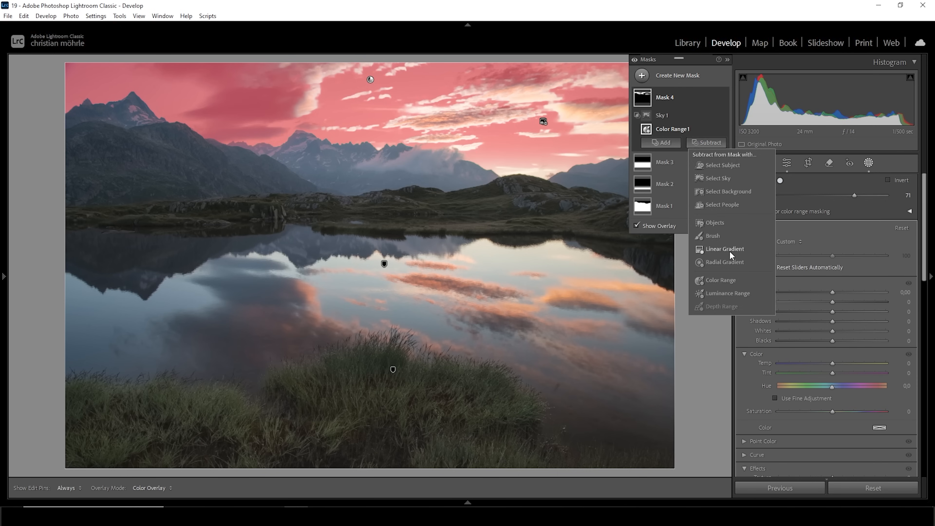
{"action": "left_click", "coordinate": [728, 262]}
{"action": "left_click_drag", "start_coordinate": [513, 170], "coordinate": [716, 252]}
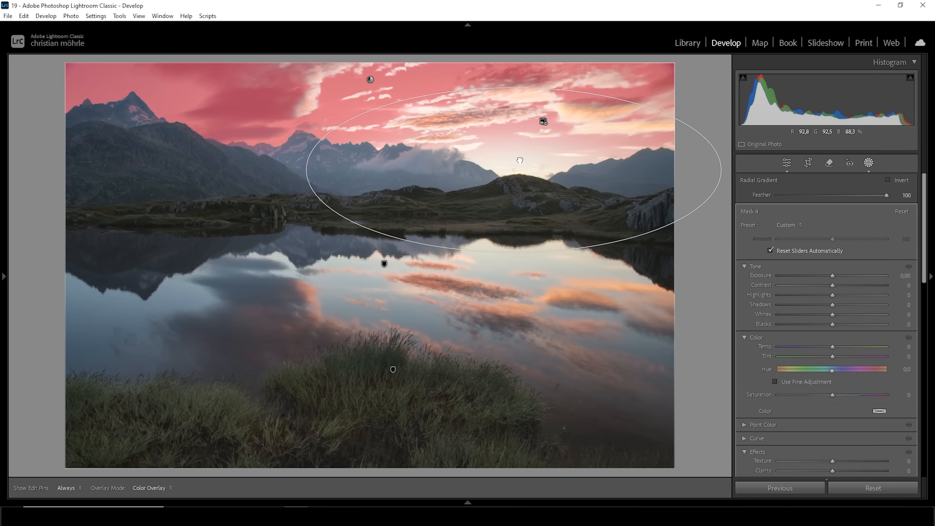
{"action": "left_click_drag", "start_coordinate": [519, 160], "coordinate": [526, 156]}
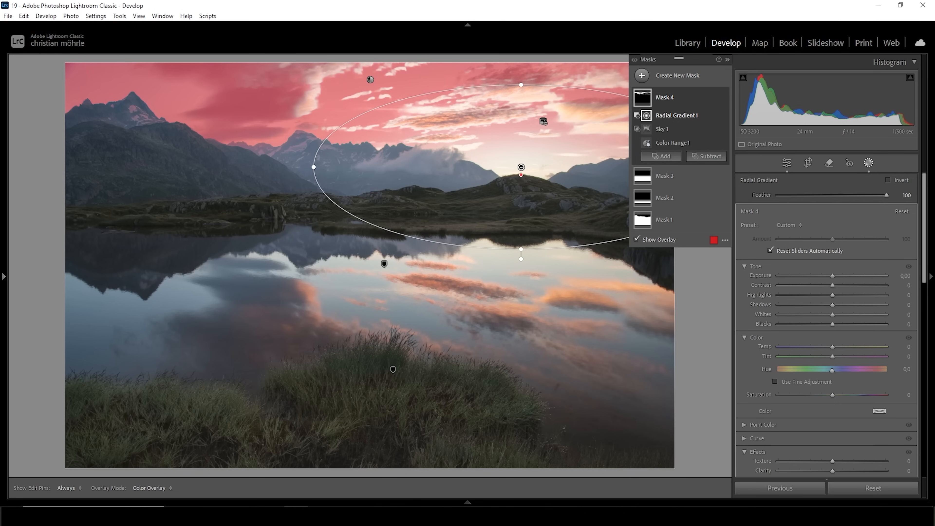
Set the blue-sky mask's Exposure to -0.71, Contrast to 15 and Blacks to -30.
{"action": "left_click_drag", "start_coordinate": [832, 275], "coordinate": [840, 287]}
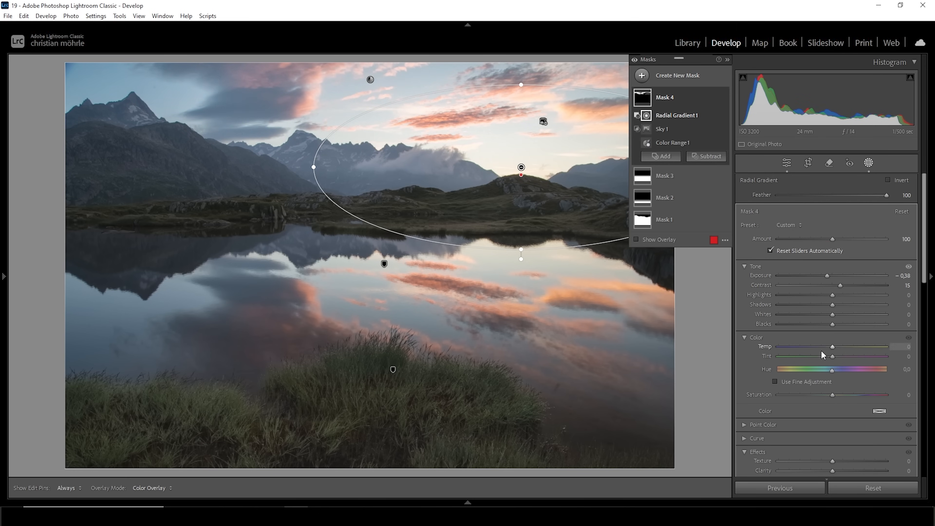
{"action": "left_click_drag", "start_coordinate": [831, 323], "coordinate": [816, 325]}
{"action": "left_click_drag", "start_coordinate": [827, 276], "coordinate": [791, 253]}
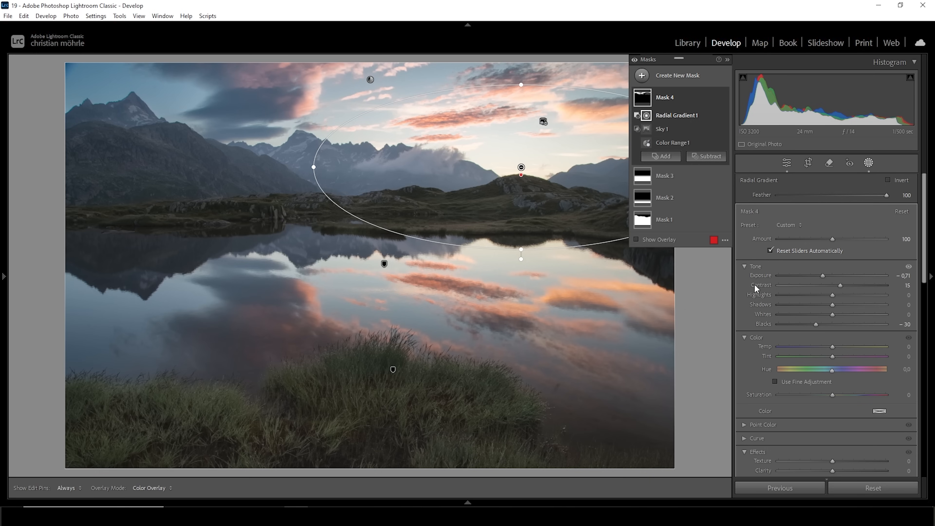
Create a new sky mask and intersect it with an oval radial gradient centred on the sunset glow above the hill.
{"action": "left_click", "coordinate": [641, 76]}
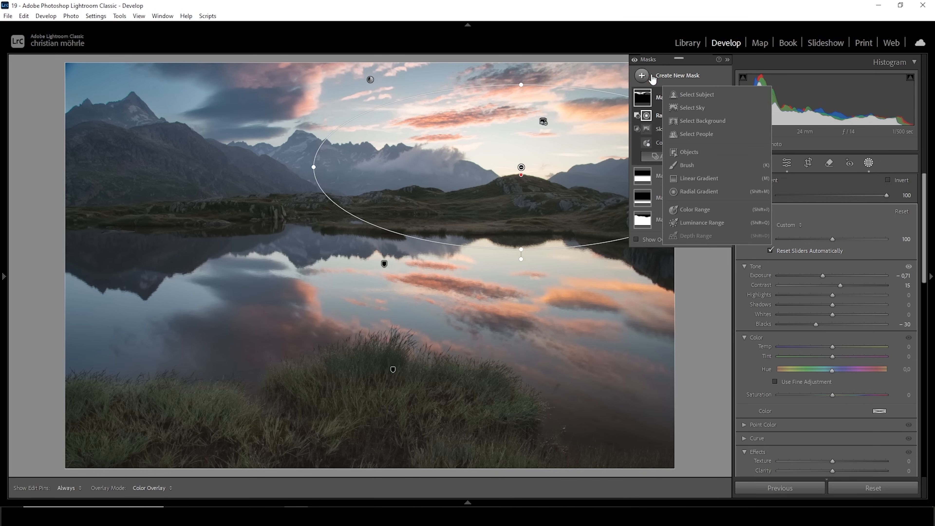
{"action": "left_click", "coordinate": [719, 107]}
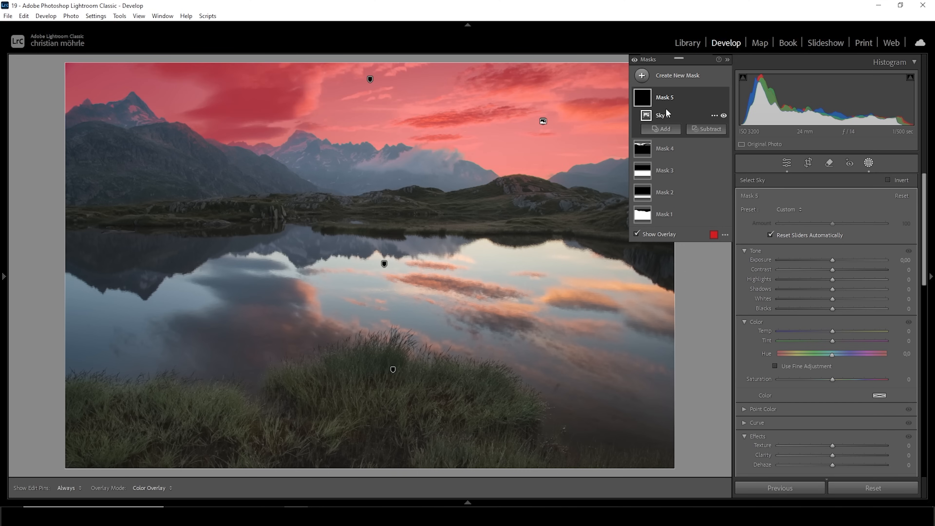
{"action": "left_click", "coordinate": [713, 98]}
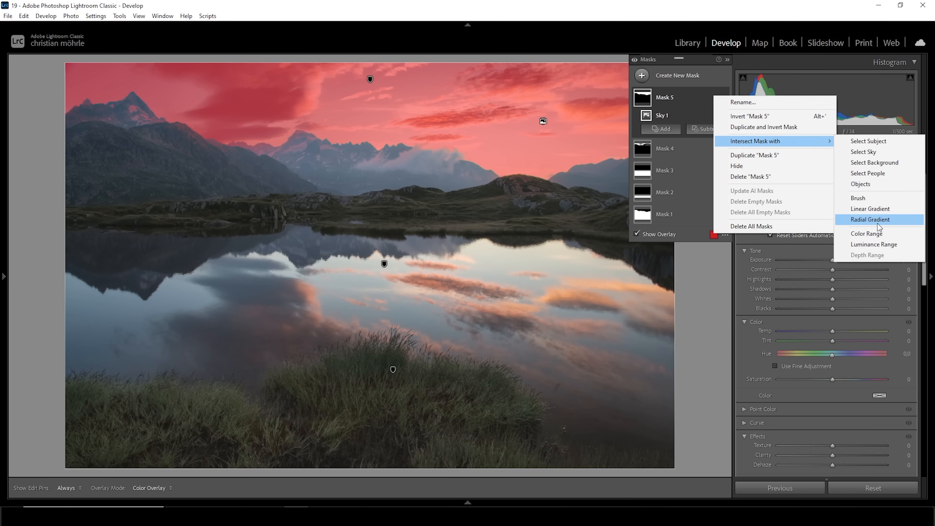
{"action": "left_click", "coordinate": [870, 219]}
{"action": "left_click_drag", "start_coordinate": [507, 169], "coordinate": [647, 221]}
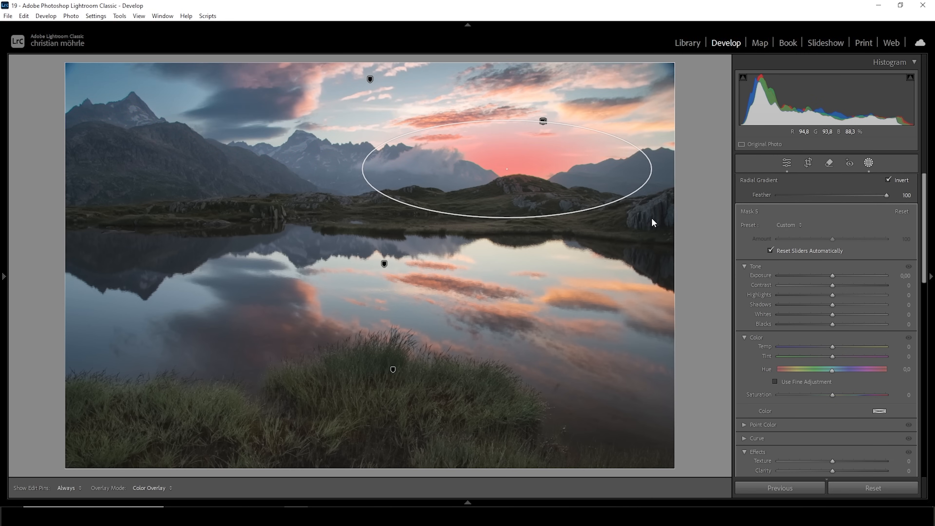
{"action": "left_click_drag", "start_coordinate": [506, 168], "coordinate": [517, 170]}
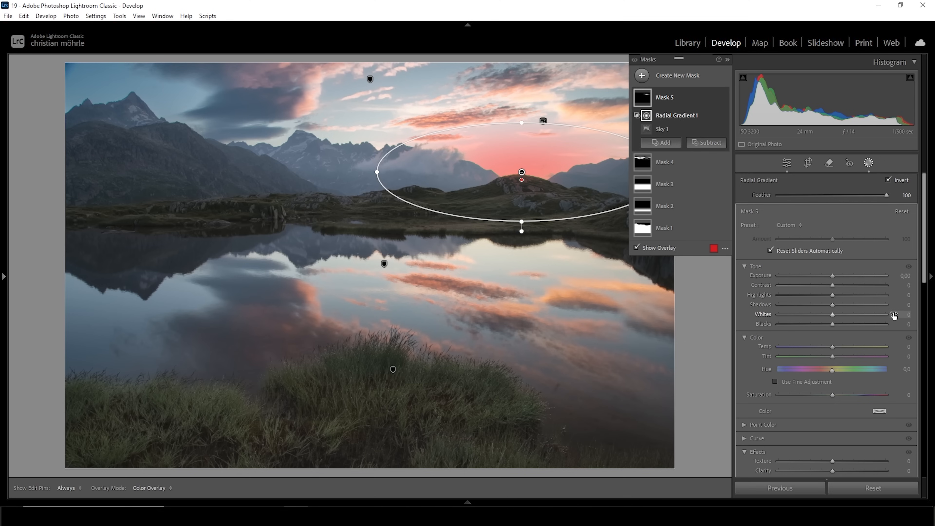
Set the sunset glow mask's Exposure to 1.03 and Temp to 38.
{"action": "left_click_drag", "start_coordinate": [832, 275], "coordinate": [845, 275]}
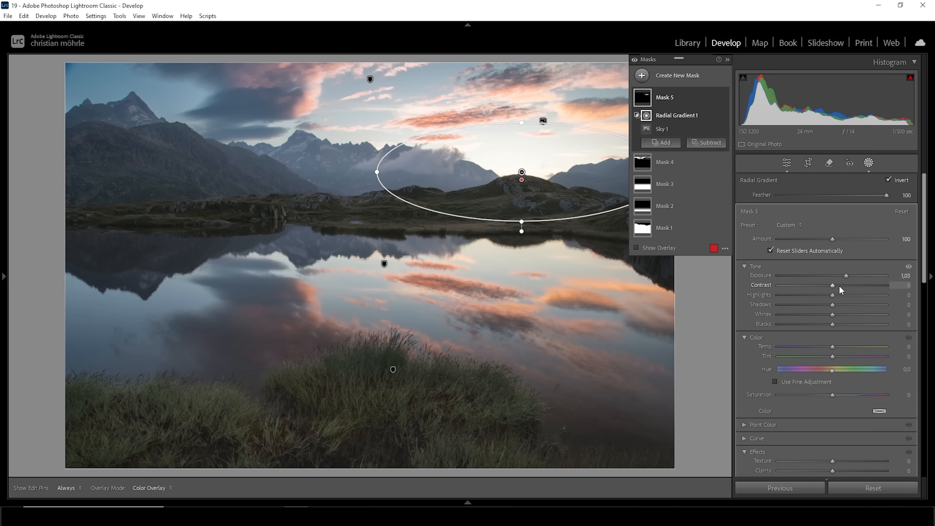
{"action": "left_click_drag", "start_coordinate": [830, 345], "coordinate": [842, 346]}
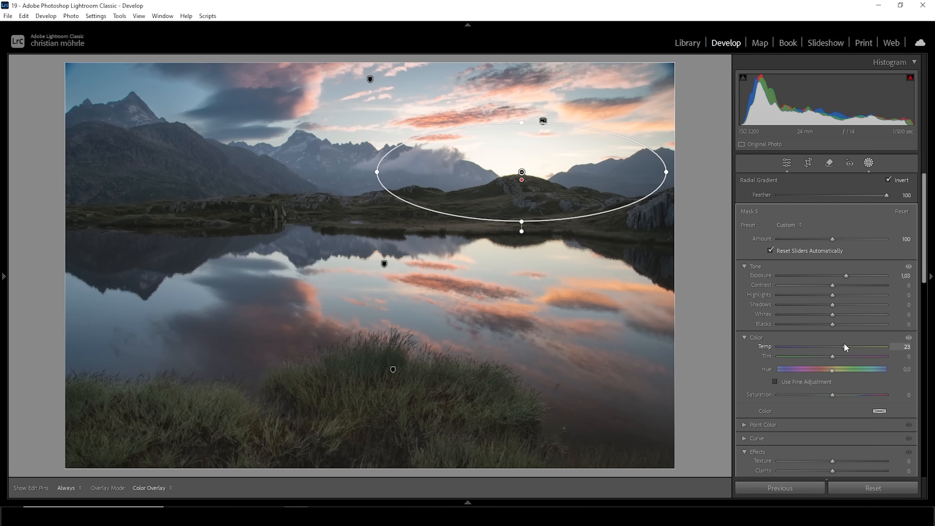
{"action": "left_click_drag", "start_coordinate": [842, 347], "coordinate": [852, 346]}
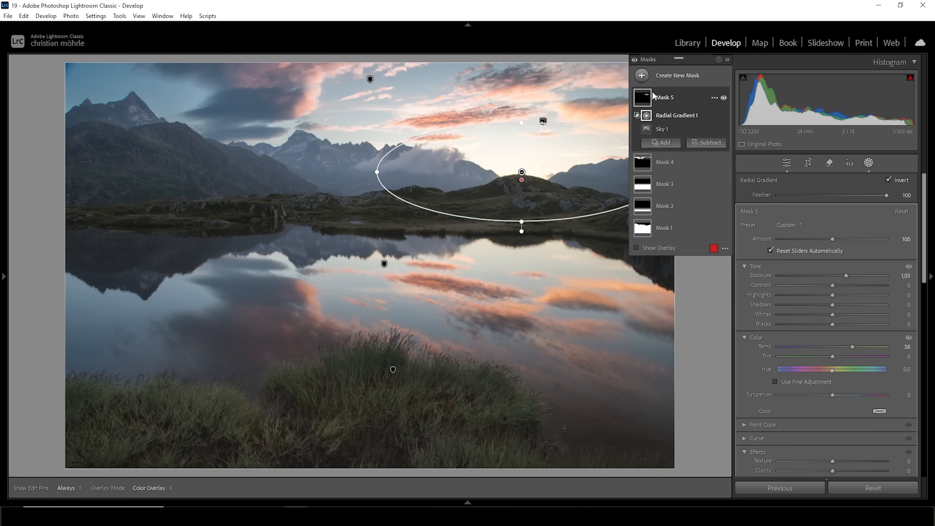
Add a small oval radial gradient mask over the hilltop and its glow, tilting it slightly and centring it on the hill's peak.
{"action": "left_click", "coordinate": [641, 77]}
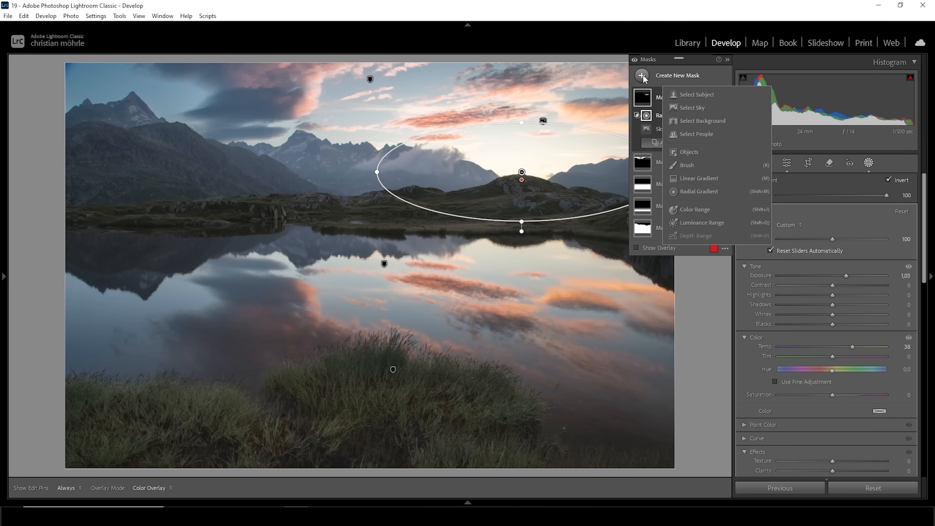
{"action": "left_click", "coordinate": [690, 192]}
{"action": "left_click_drag", "start_coordinate": [447, 142], "coordinate": [585, 196]}
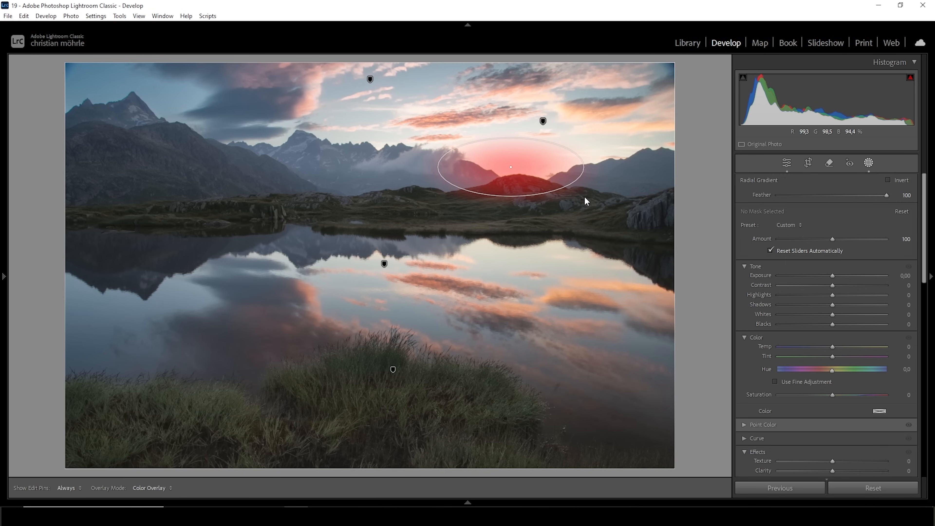
{"action": "left_click_drag", "start_coordinate": [536, 157], "coordinate": [544, 160]}
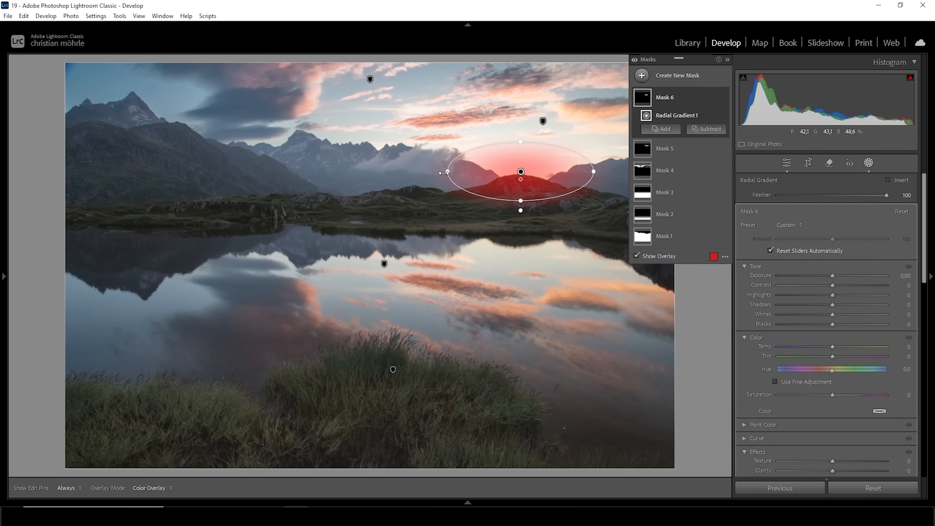
{"action": "left_click_drag", "start_coordinate": [440, 170], "coordinate": [440, 171]}
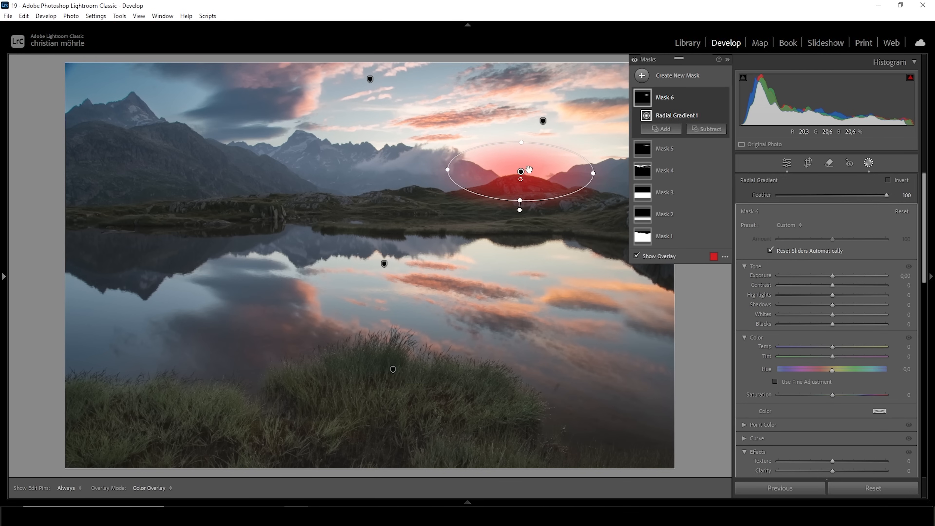
{"action": "left_click_drag", "start_coordinate": [543, 197], "coordinate": [542, 194]}
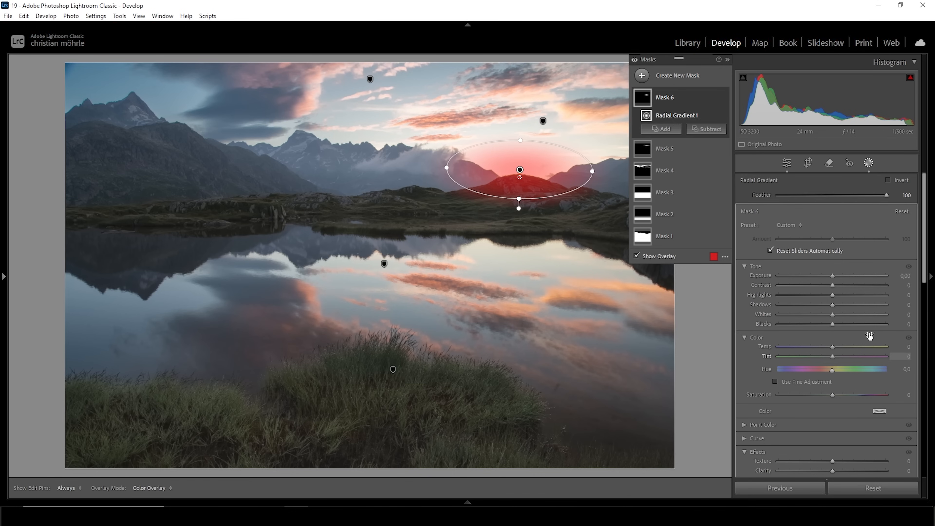
Set the hilltop gradient's Blacks to 37, Dehaze to -31 and Temp to 11.
{"action": "left_click_drag", "start_coordinate": [833, 322], "coordinate": [853, 321]}
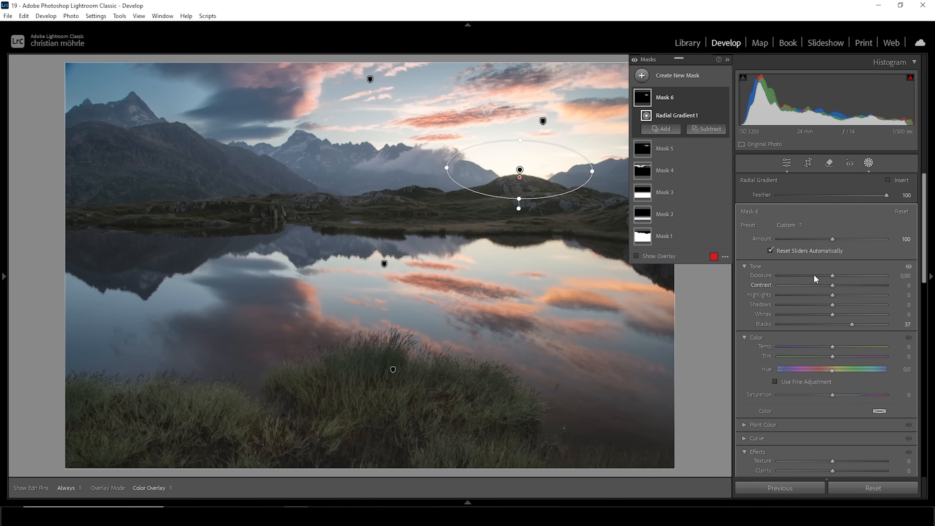
{"action": "scroll", "coordinate": [906, 266], "scroll_direction": "down", "scroll_amount": 3}
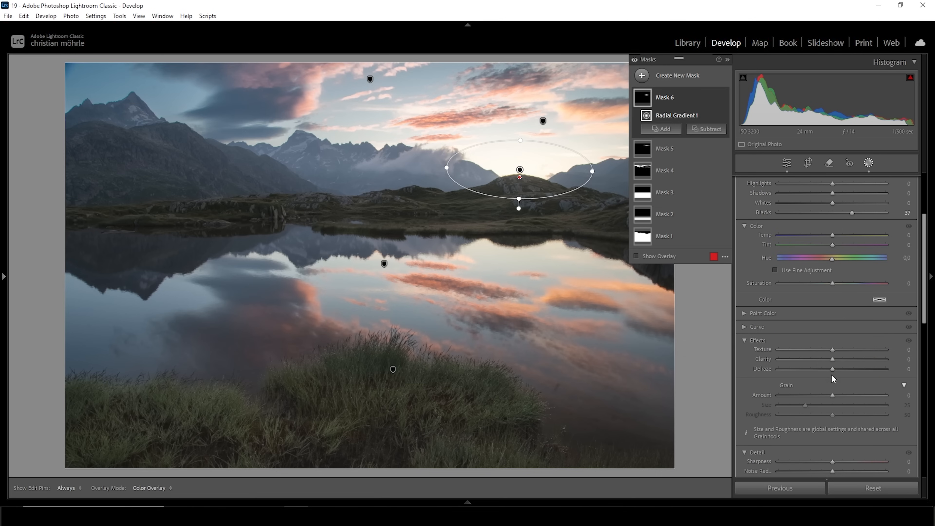
{"action": "left_click_drag", "start_coordinate": [831, 370], "coordinate": [816, 369]}
{"action": "left_click_drag", "start_coordinate": [833, 235], "coordinate": [839, 235]}
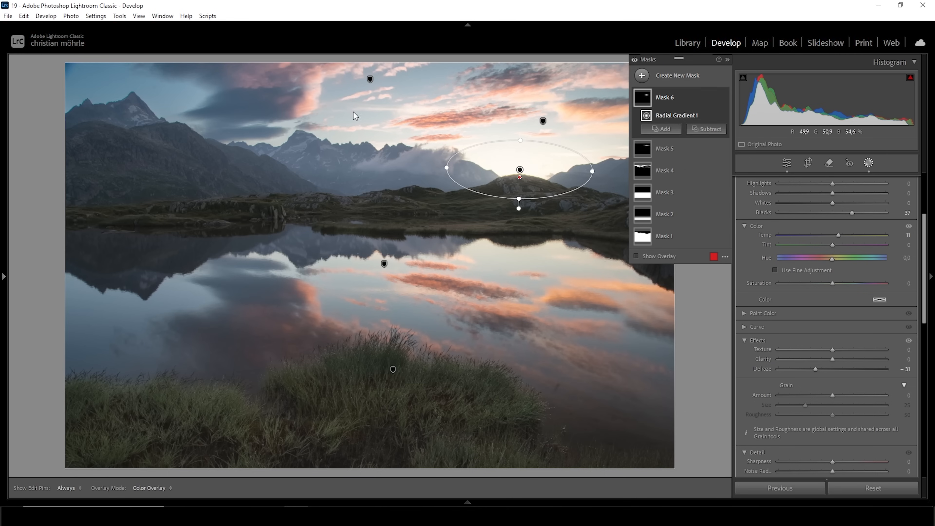
Create an object mask of the distant mountain at the photo's right edge using Rectangle Select, with the mask list collapsed.
{"action": "left_click", "coordinate": [642, 75]}
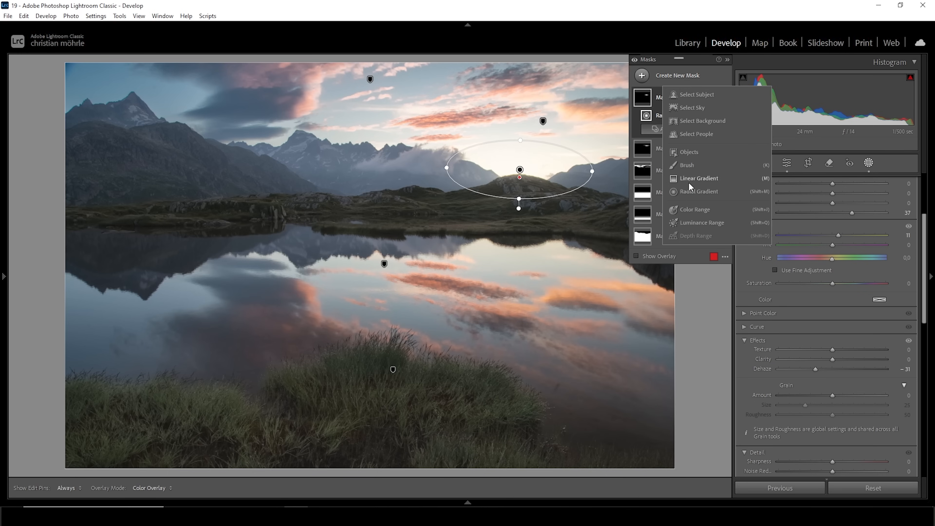
{"action": "left_click", "coordinate": [689, 152]}
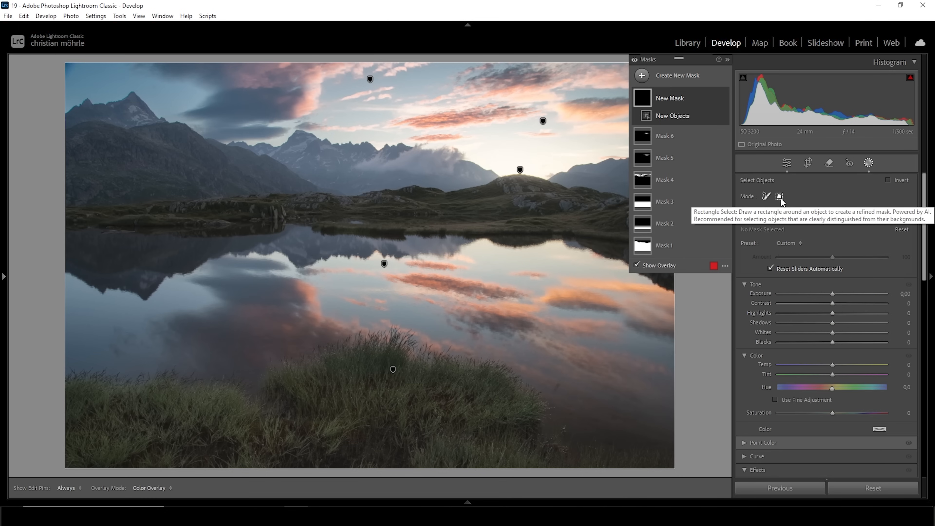
{"action": "left_click", "coordinate": [727, 60]}
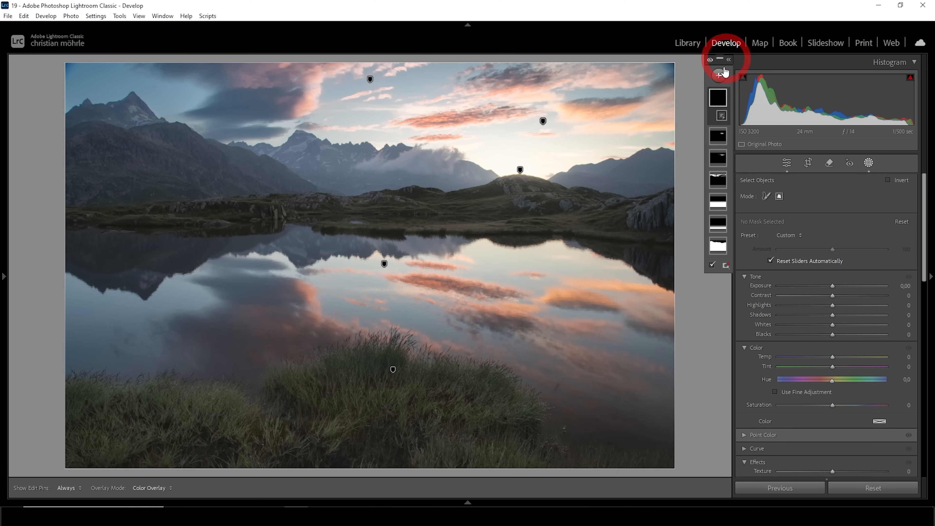
{"action": "left_click_drag", "start_coordinate": [544, 194], "coordinate": [681, 134]}
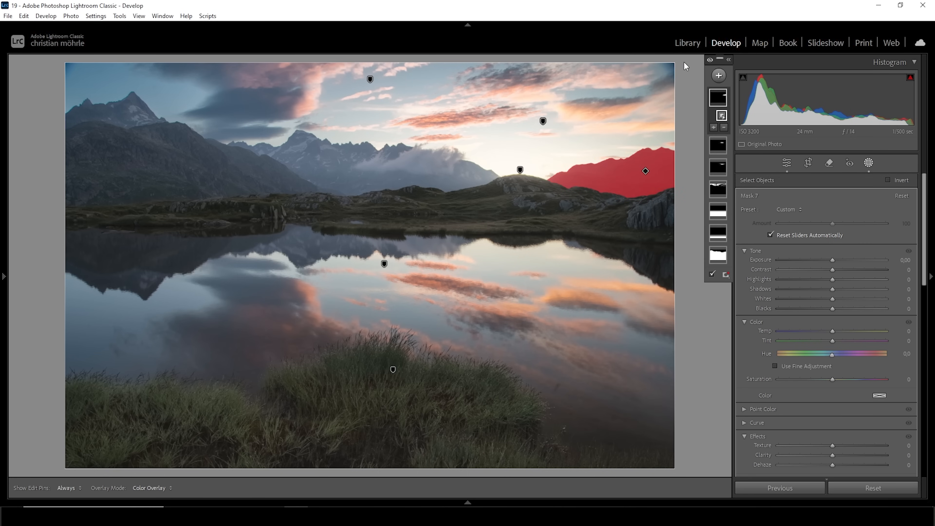
Add the central distant mountain range to the mountain mask as a rectangle-selected object, and set Exposure to -0.31, Contrast to 33 and Shadows to -29.
{"action": "left_click", "coordinate": [714, 127]}
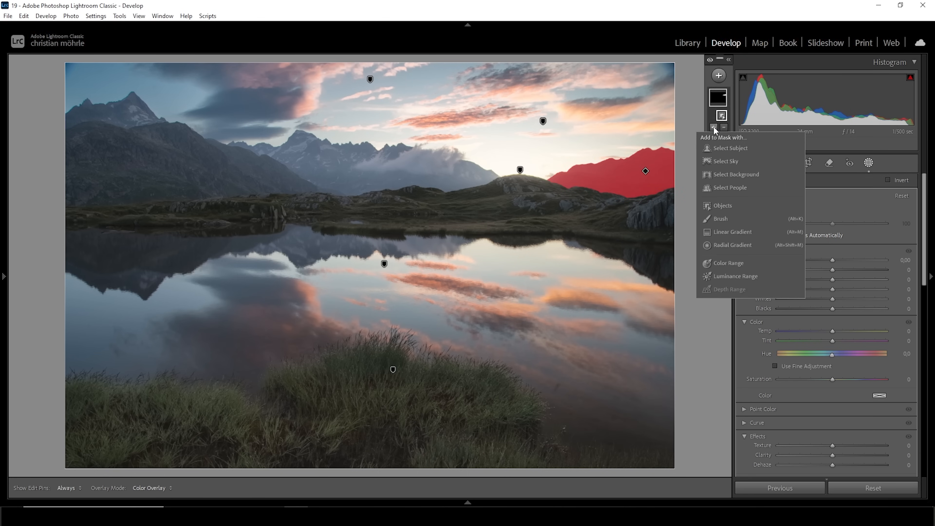
{"action": "left_click", "coordinate": [720, 206]}
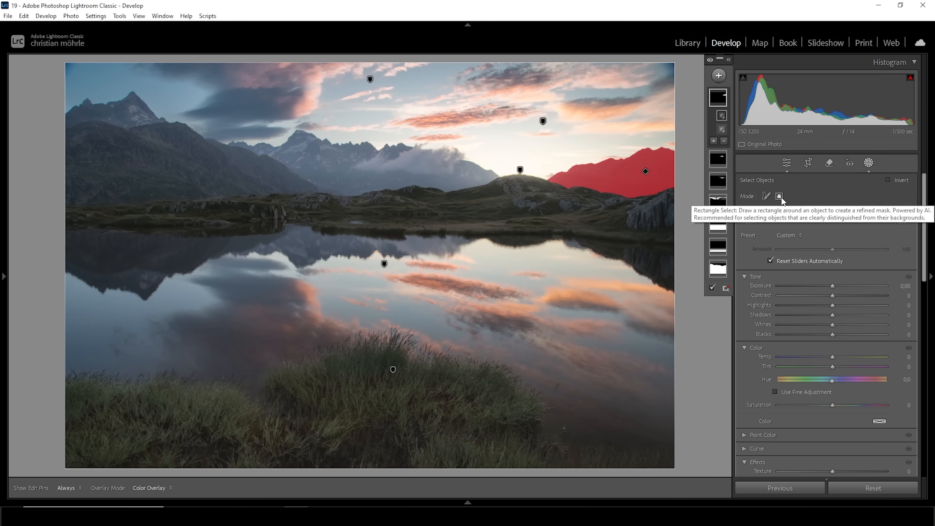
{"action": "left_click_drag", "start_coordinate": [502, 197], "coordinate": [226, 110]}
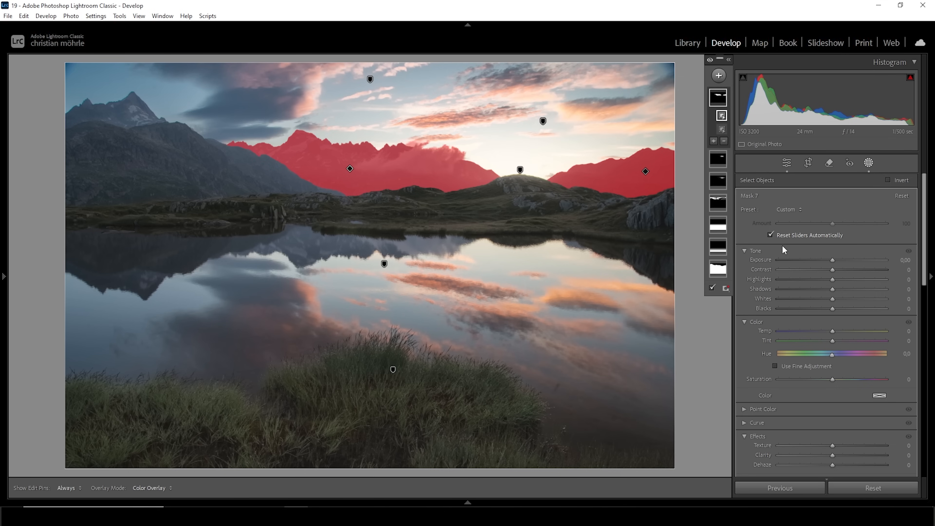
{"action": "left_click_drag", "start_coordinate": [833, 260], "coordinate": [813, 288]}
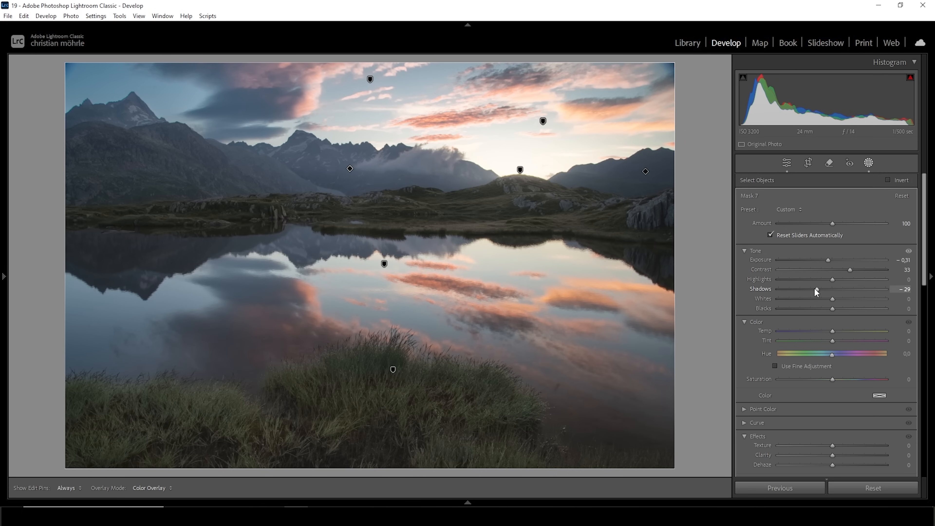
{"action": "left_click_drag", "start_coordinate": [814, 289], "coordinate": [815, 289]}
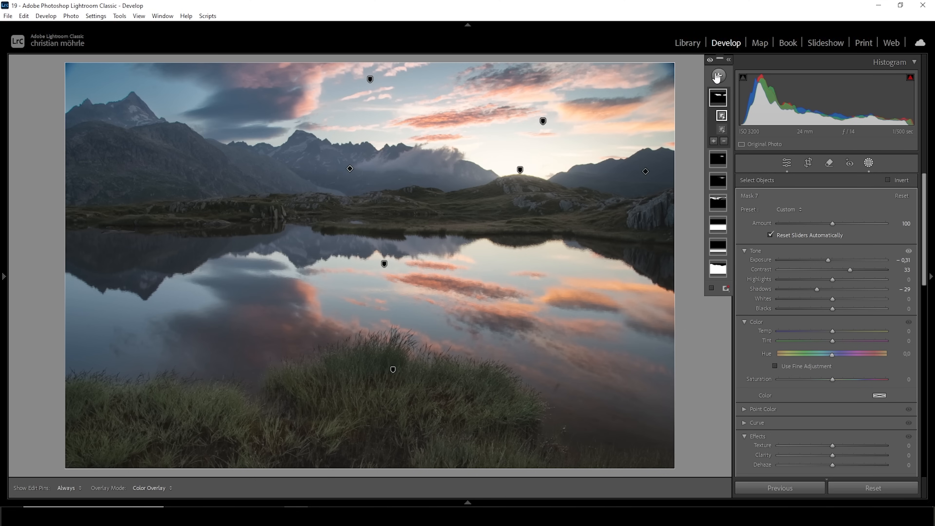
Create a color range mask sampled from the grassy hills below the sunset glow and set its Refine value to 25.
{"action": "left_click", "coordinate": [728, 59]}
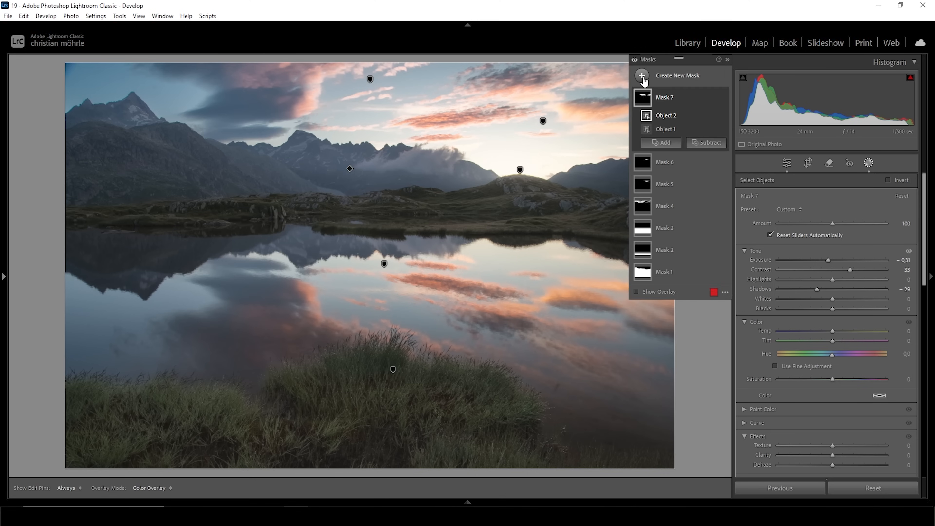
{"action": "left_click", "coordinate": [642, 76]}
{"action": "left_click", "coordinate": [690, 211]}
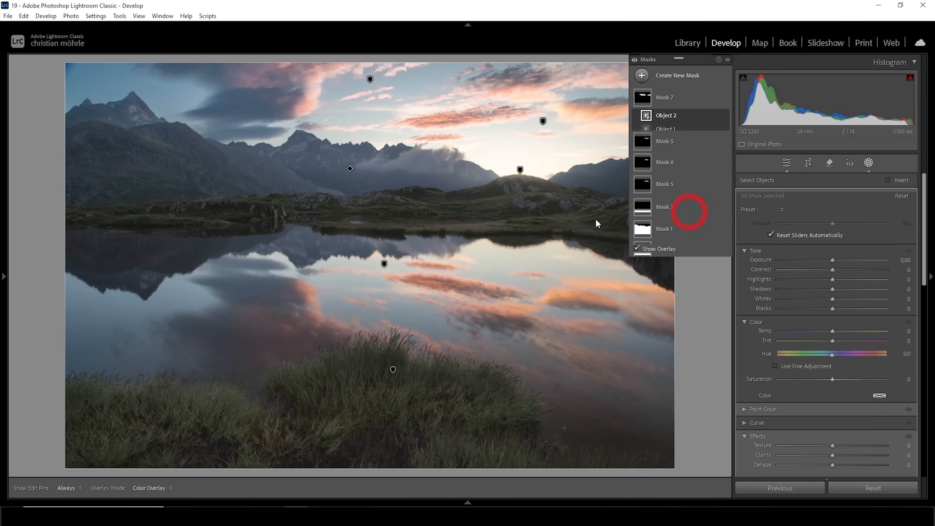
{"action": "left_click", "coordinate": [490, 201]}
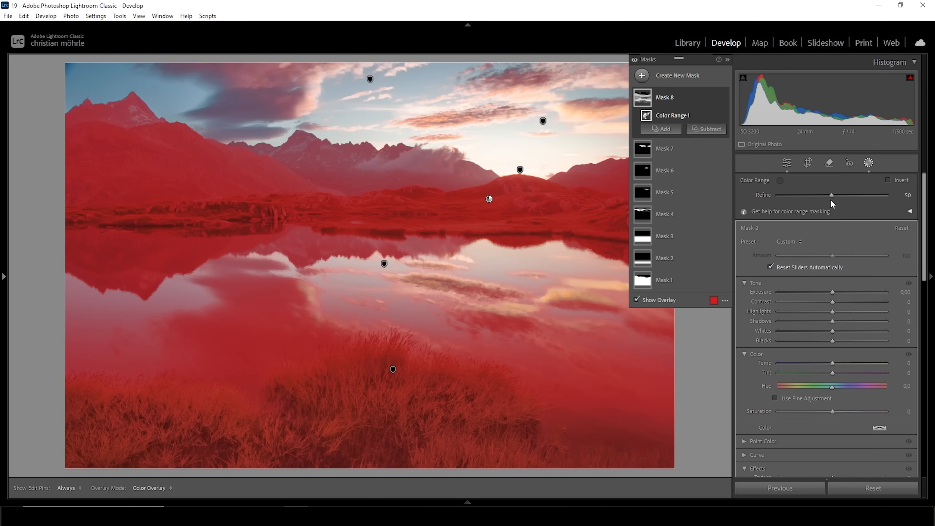
{"action": "left_click_drag", "start_coordinate": [829, 195], "coordinate": [802, 196]}
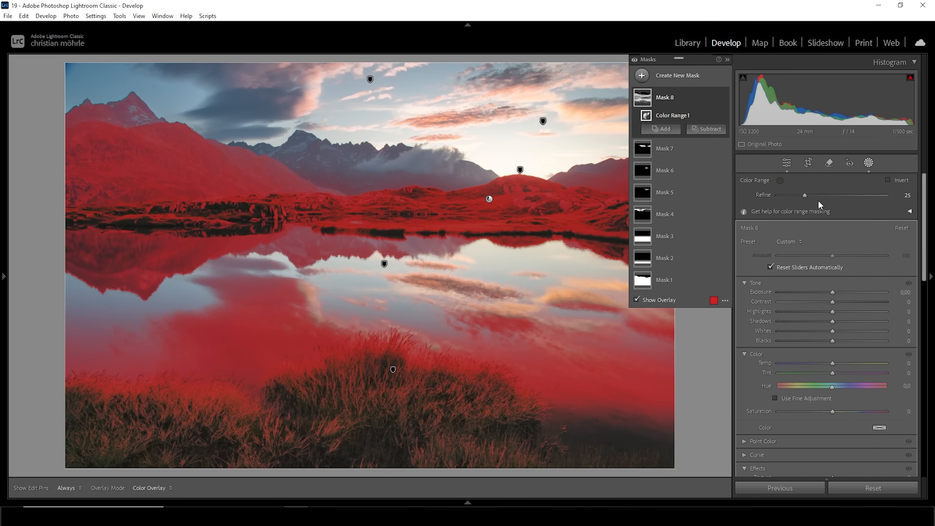
Subtract two linear gradients from the color range mask, one removing the lake and foreground, one tilted to remove the mountains at the photo's left.
{"action": "left_click", "coordinate": [710, 130]}
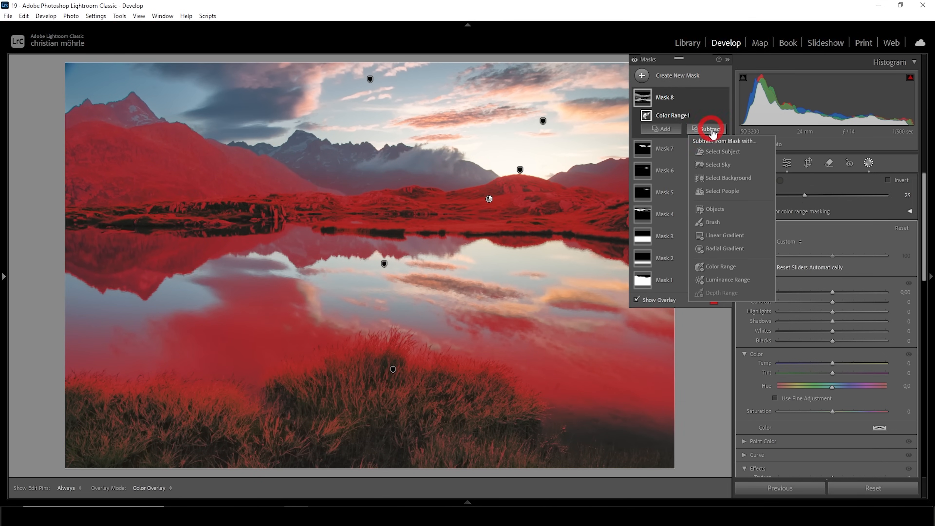
{"action": "left_click", "coordinate": [723, 236]}
{"action": "mouse_move", "coordinate": [348, 252]}
{"action": "left_mouse_down"}
{"action": "mouse_move", "coordinate": [349, 231]}
{"action": "mouse_move", "coordinate": [348, 261]}
{"action": "mouse_move", "coordinate": [347, 208]}
{"action": "left_mouse_up"}
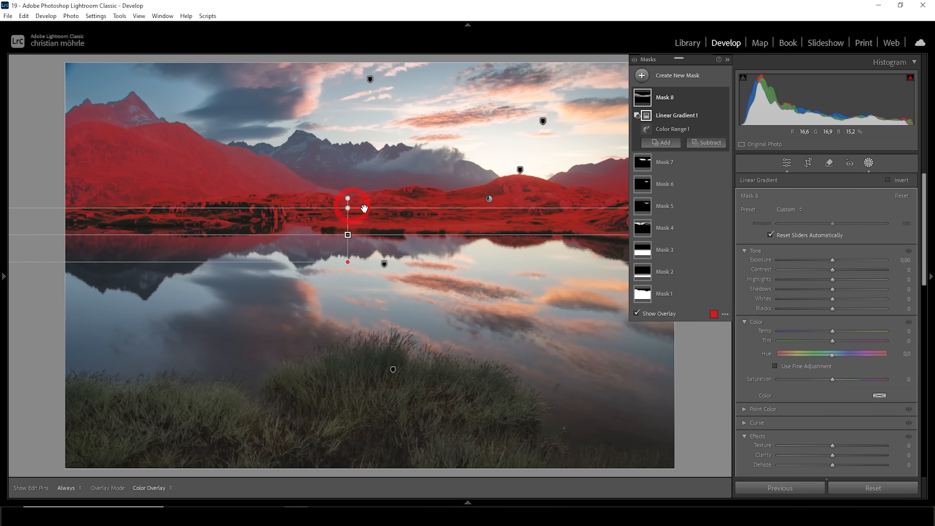
{"action": "left_click", "coordinate": [700, 148]}
{"action": "left_click", "coordinate": [719, 250]}
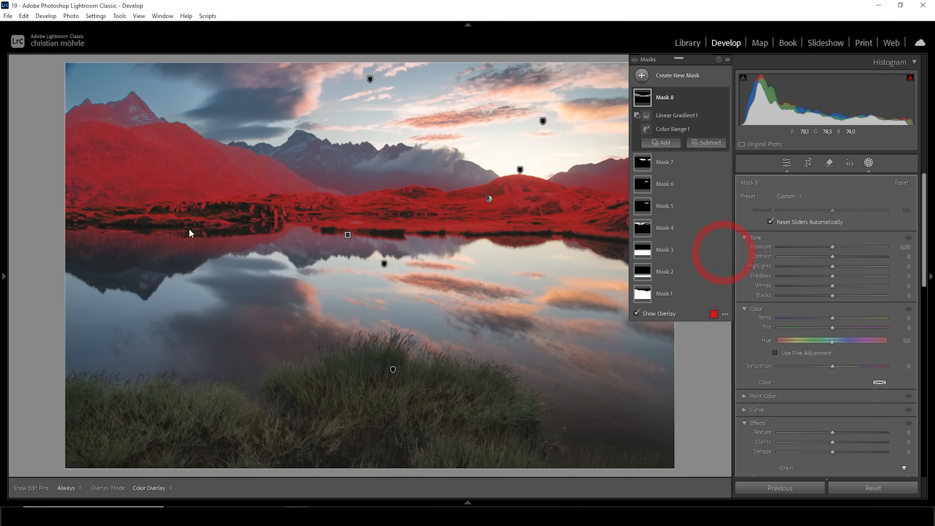
{"action": "left_click_drag", "start_coordinate": [173, 184], "coordinate": [176, 233]}
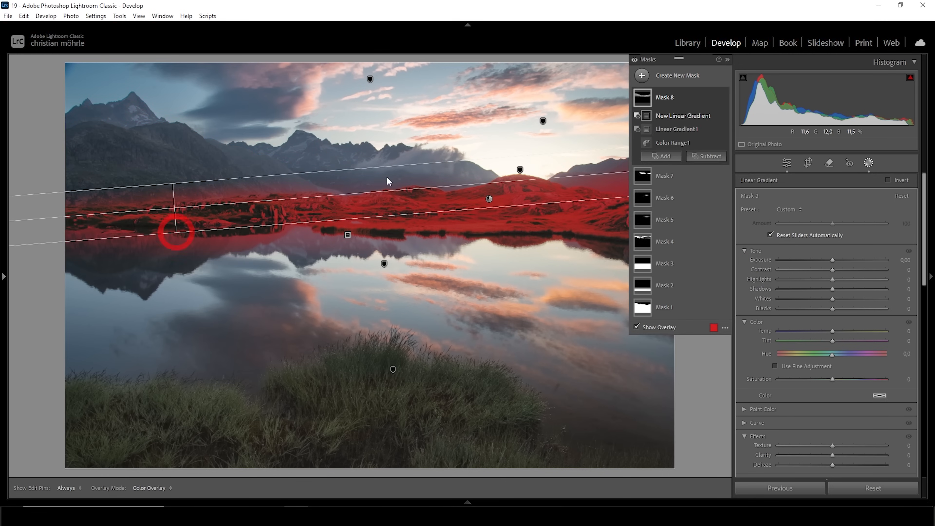
Subtract the distant mountain at the photo's right edge from the hill mask with an object selection.
{"action": "left_click", "coordinate": [707, 157]}
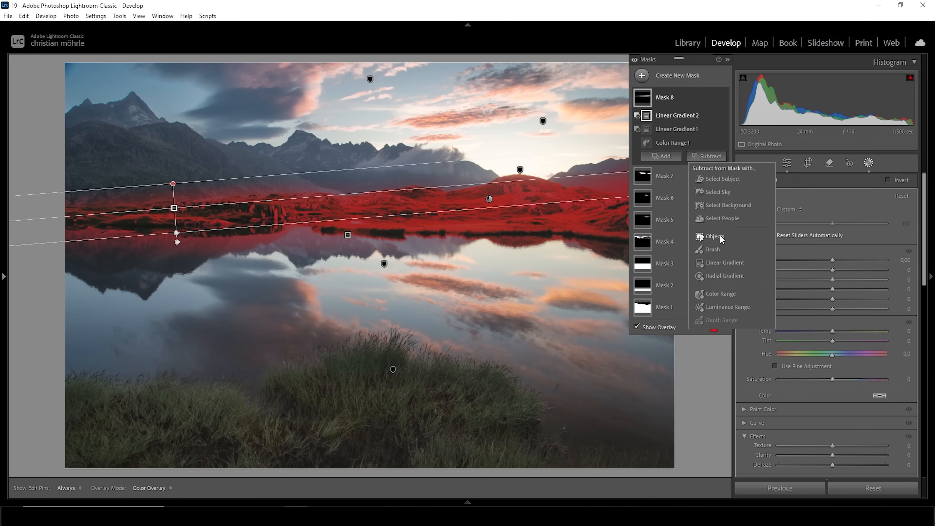
{"action": "left_click", "coordinate": [712, 237]}
{"action": "left_click_drag", "start_coordinate": [541, 195], "coordinate": [691, 129]}
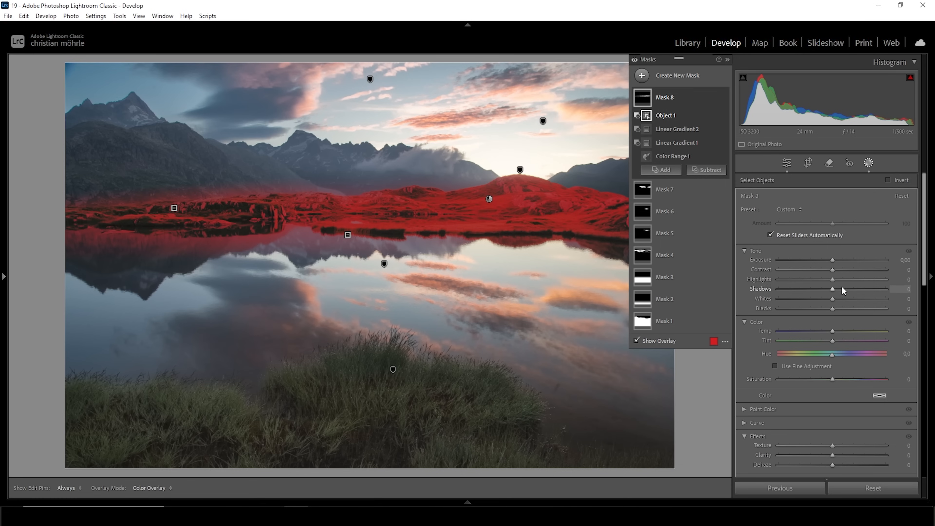
Set the hill mask's Clarity to 10 and Whites to 20, and leave masking.
{"action": "scroll", "coordinate": [855, 350], "scroll_direction": "down", "scroll_amount": 5}
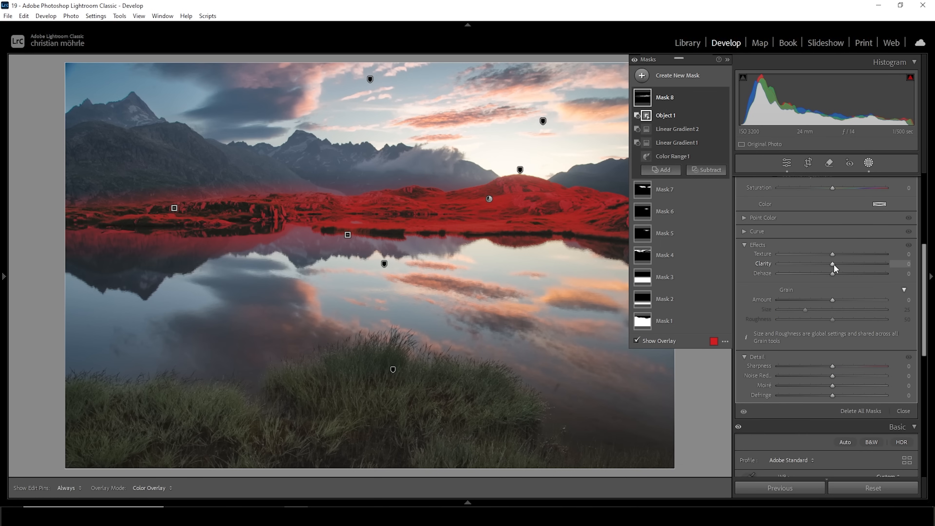
{"action": "left_click_drag", "start_coordinate": [833, 265], "coordinate": [838, 267]}
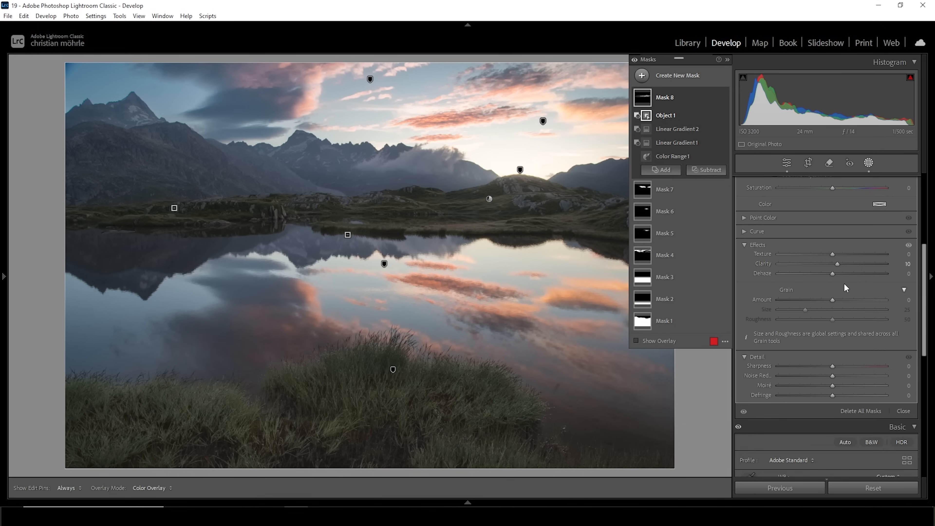
{"action": "scroll", "coordinate": [845, 286], "scroll_direction": "up", "scroll_amount": 2}
{"action": "scroll", "coordinate": [842, 291], "scroll_direction": "up", "scroll_amount": 3}
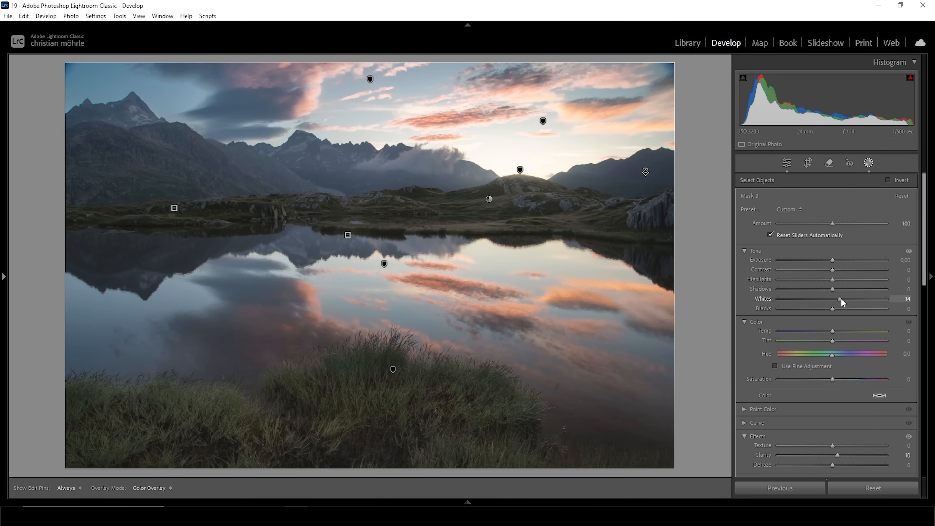
{"action": "left_click_drag", "start_coordinate": [841, 299], "coordinate": [844, 299]}
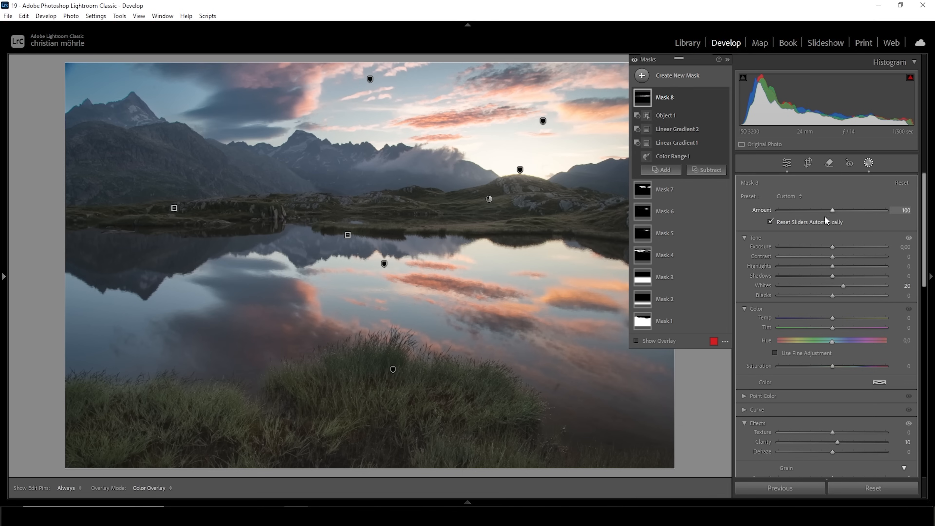
{"action": "left_click", "coordinate": [634, 61]}
{"action": "left_click", "coordinate": [868, 162]}
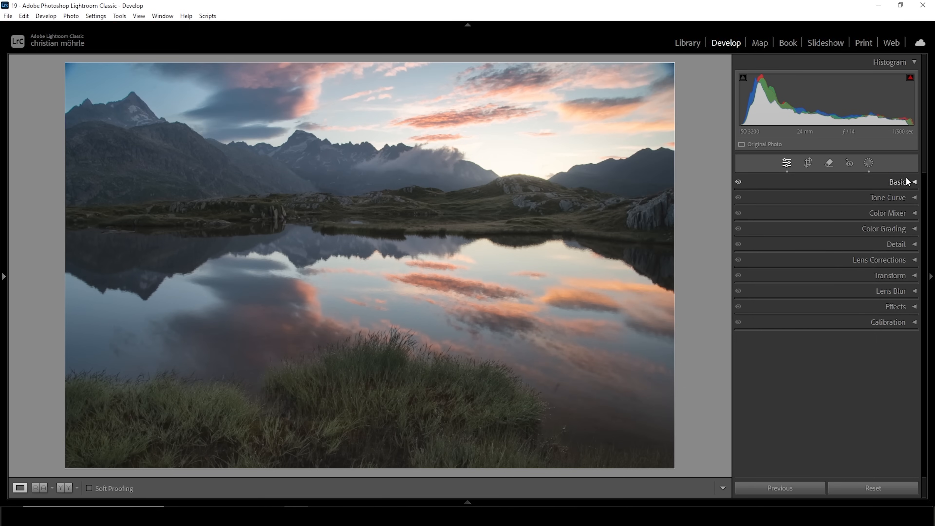
In the Color Mixer, shift the Yellow hue towards orange and slightly raise the Orange and Yellow saturation.
{"action": "left_click", "coordinate": [864, 208]}
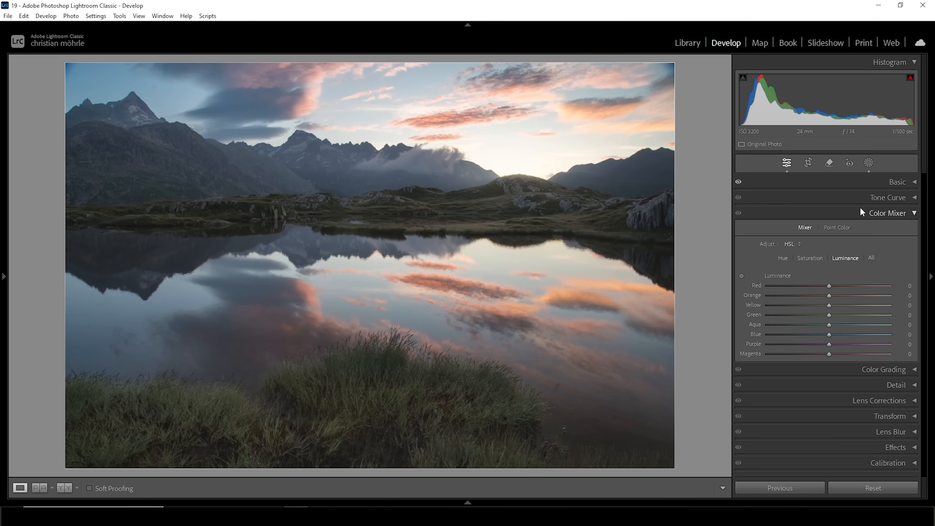
{"action": "left_click", "coordinate": [783, 258]}
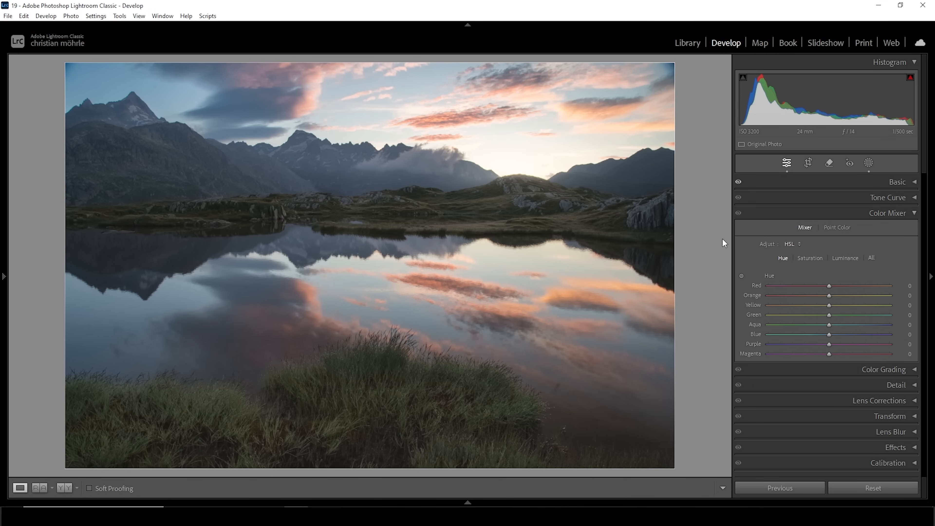
{"action": "left_click_drag", "start_coordinate": [828, 304], "coordinate": [809, 305]}
{"action": "left_click", "coordinate": [810, 258]}
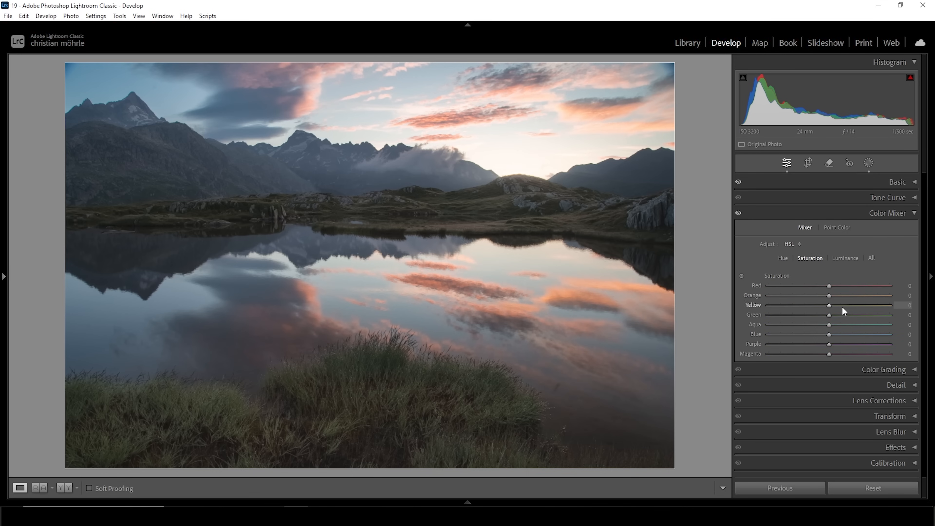
{"action": "left_click_drag", "start_coordinate": [831, 295], "coordinate": [841, 305]}
Set the Blue luminance to -18 in the Color Mixer.
{"action": "left_click", "coordinate": [846, 257]}
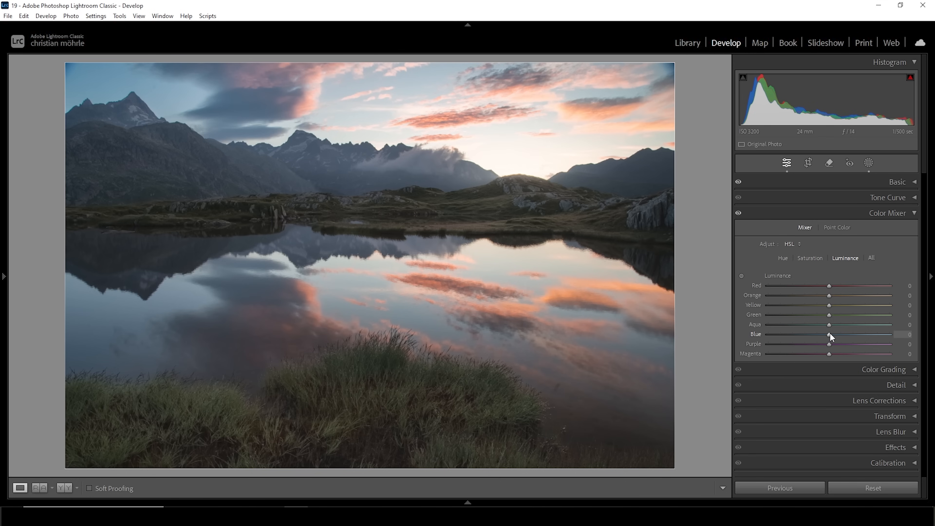
{"action": "left_click_drag", "start_coordinate": [829, 334], "coordinate": [816, 334]}
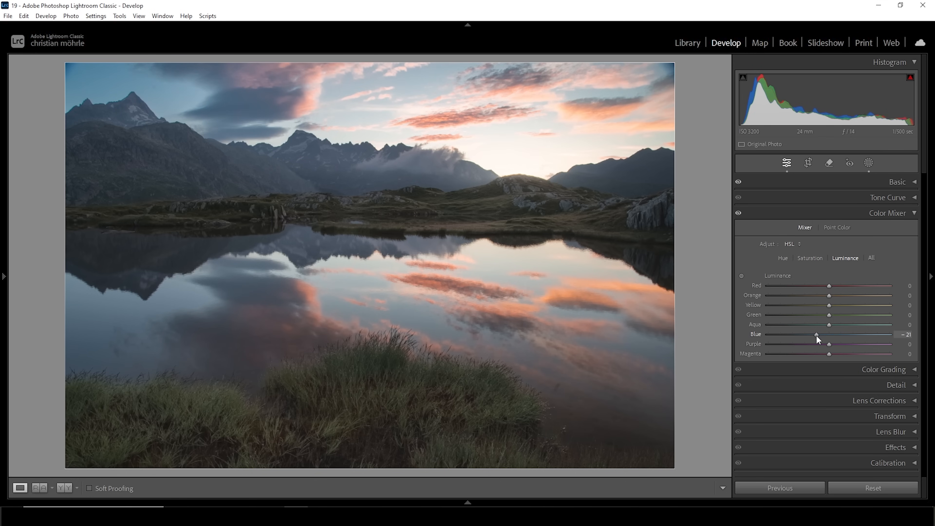
{"action": "left_click", "coordinate": [870, 214]}
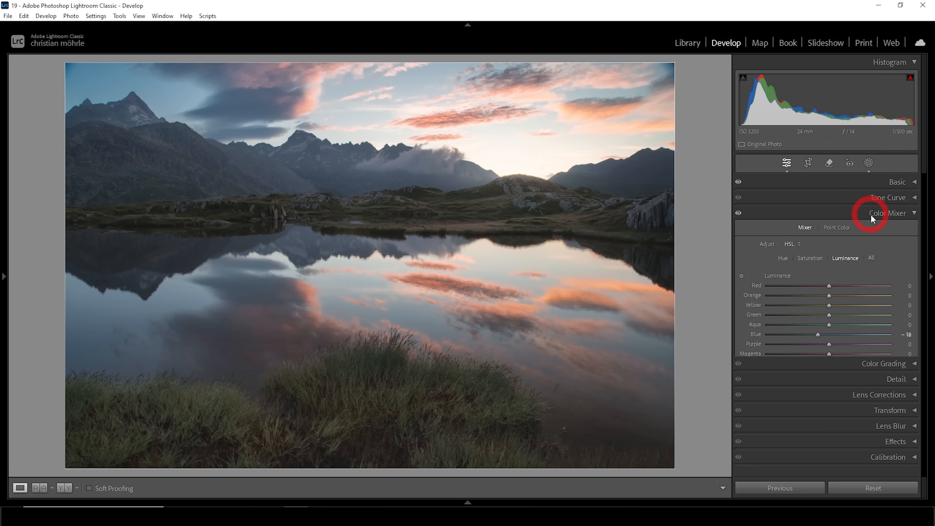
Color grade the highlights with Hue 32 and Saturation 33.
{"action": "left_click", "coordinate": [881, 227]}
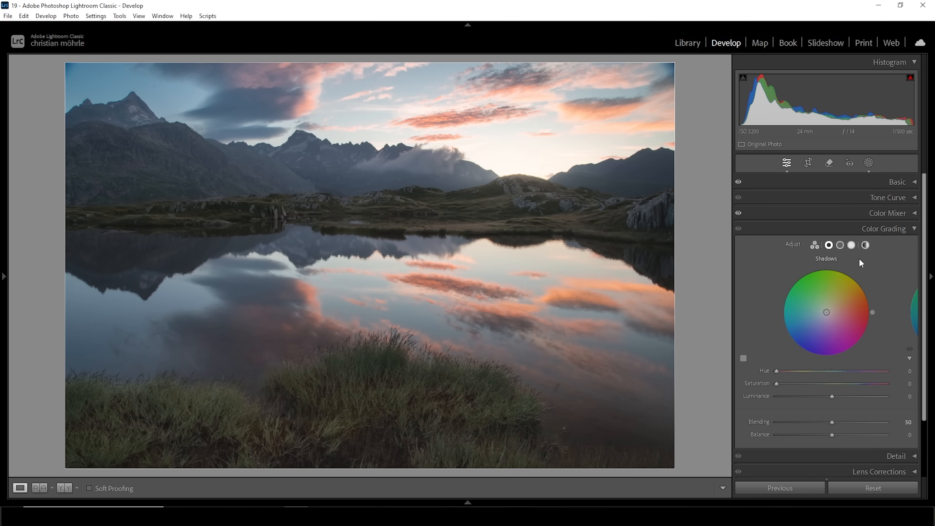
{"action": "left_click", "coordinate": [851, 245]}
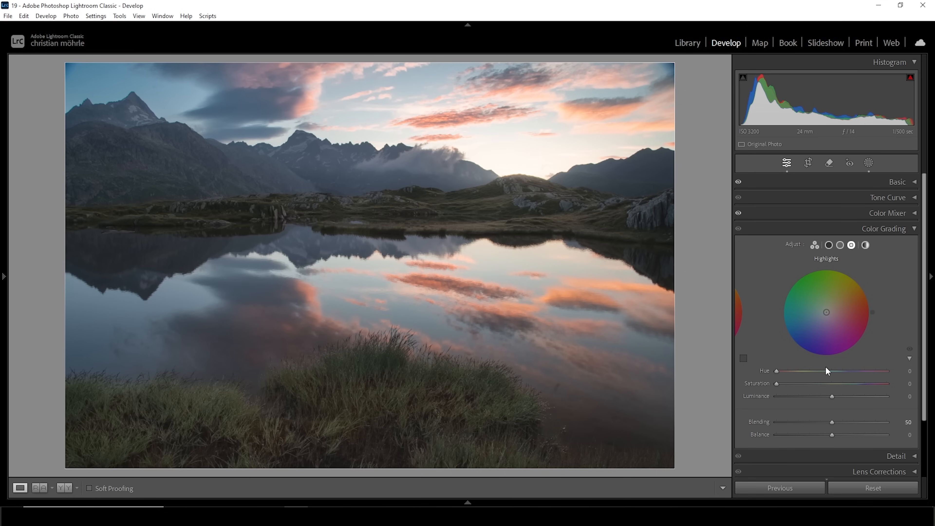
{"action": "mouse_move", "coordinate": [776, 371]}
{"action": "left_mouse_down"}
{"action": "mouse_move", "coordinate": [789, 374]}
{"action": "mouse_move", "coordinate": [781, 376]}
{"action": "left_mouse_up"}
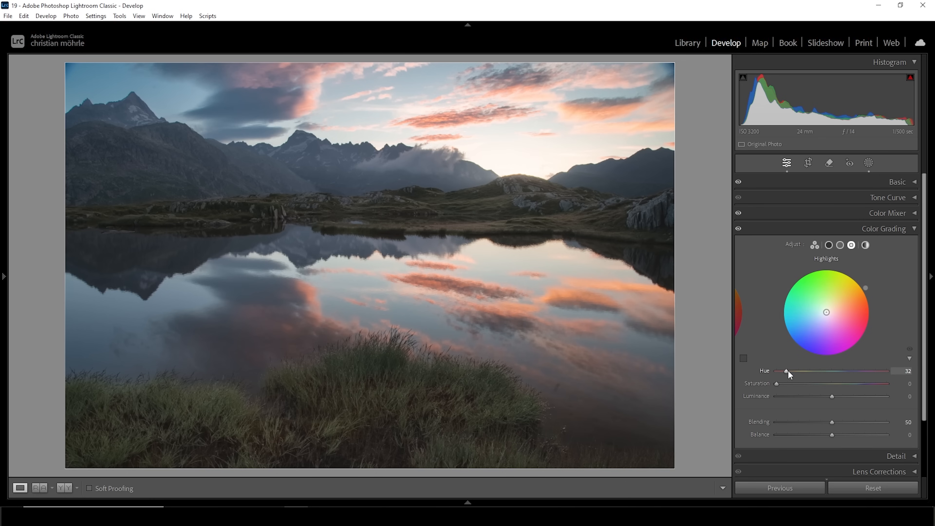
{"action": "left_click_drag", "start_coordinate": [777, 386], "coordinate": [812, 385]}
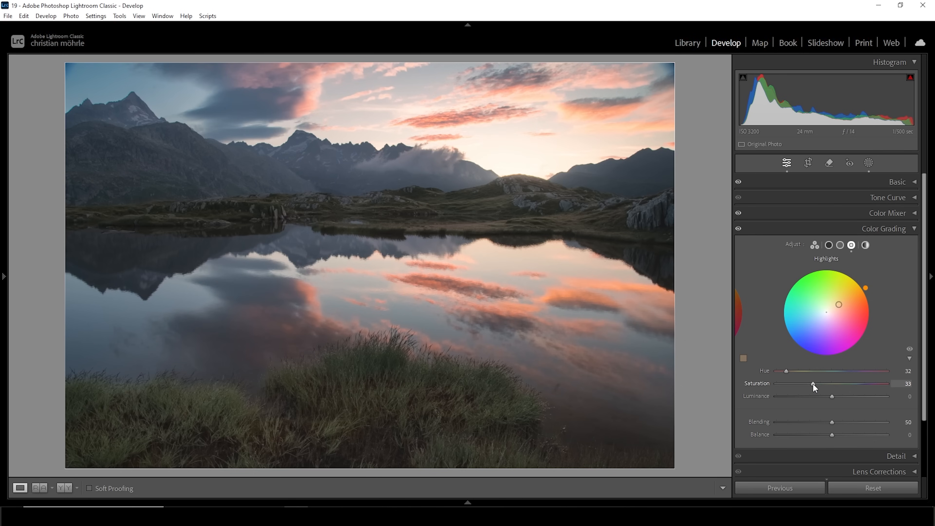
Color grade the midtones with Hue 35 and Saturation 20.
{"action": "left_click", "coordinate": [840, 246]}
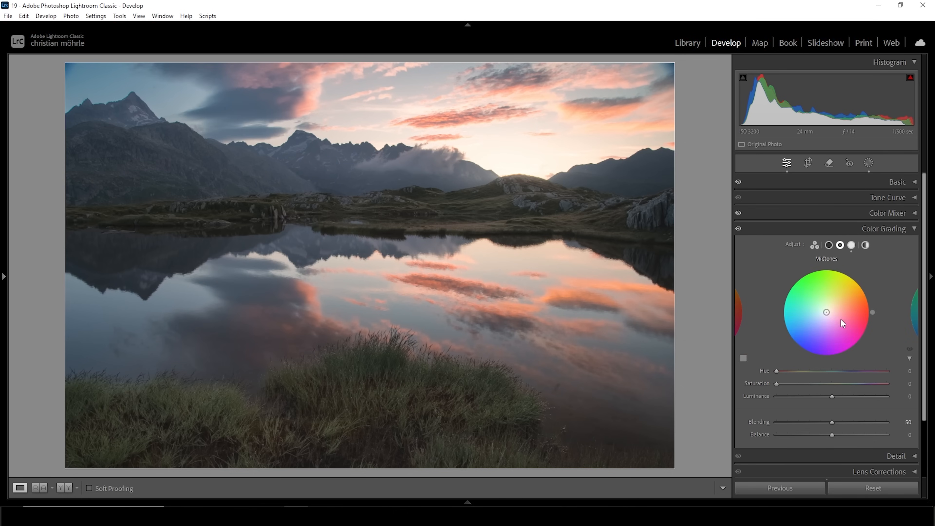
{"action": "left_click_drag", "start_coordinate": [776, 371], "coordinate": [786, 372]}
{"action": "left_click_drag", "start_coordinate": [776, 383], "coordinate": [798, 383]}
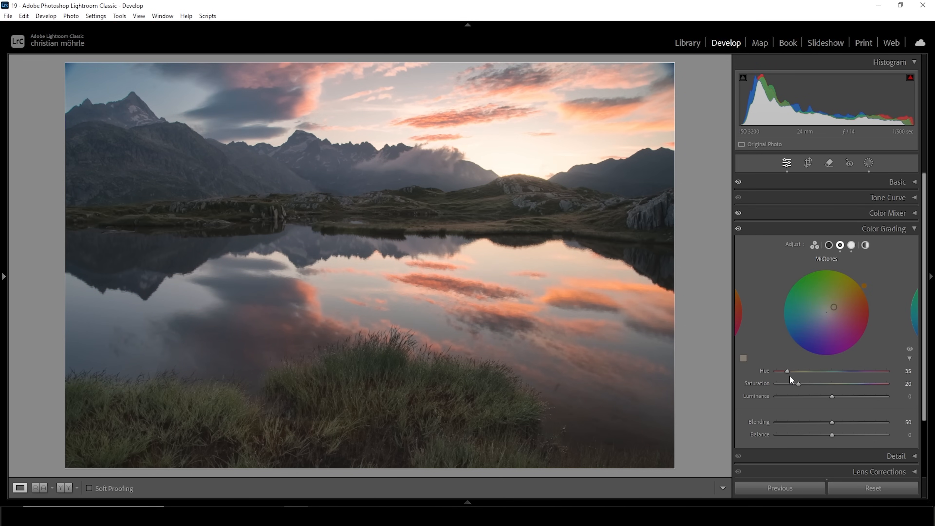
Color grade the shadows with Hue 222 and Saturation 4, and compare the image with and without the color grading.
{"action": "left_click", "coordinate": [828, 245]}
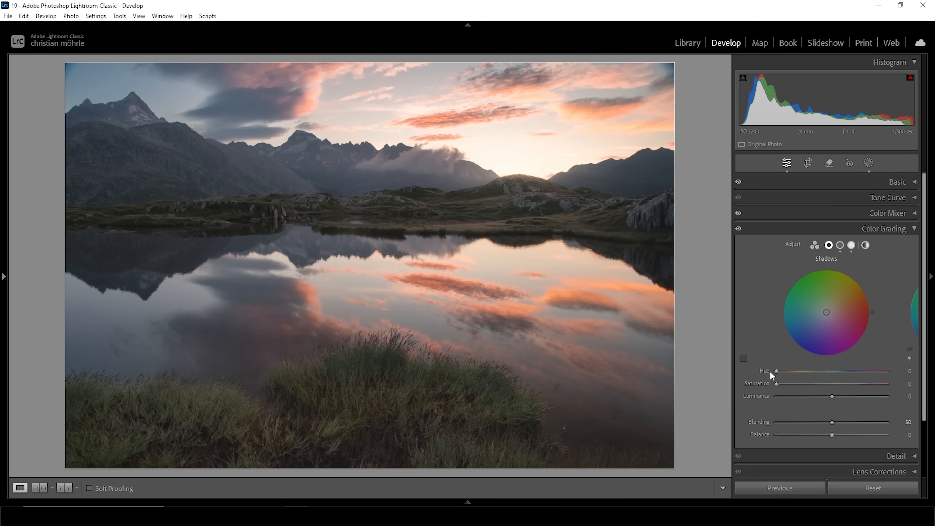
{"action": "left_click_drag", "start_coordinate": [777, 371], "coordinate": [849, 381]}
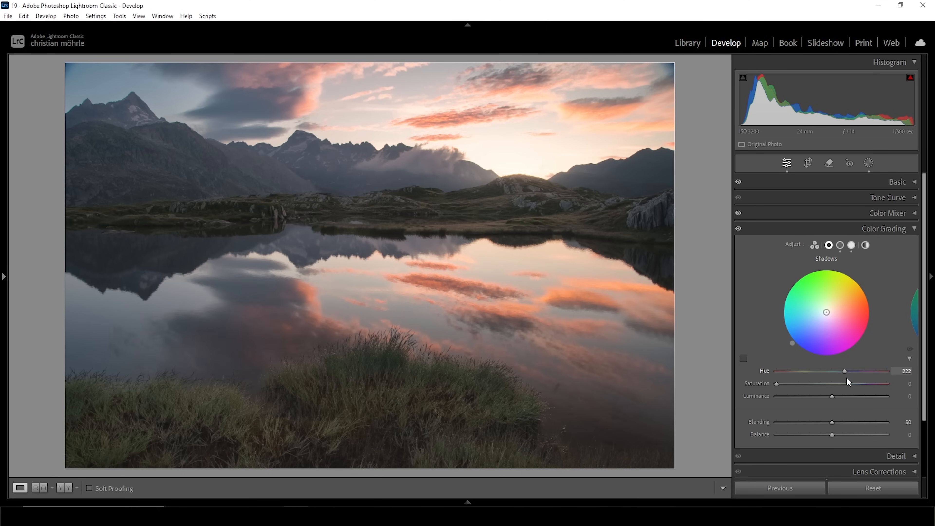
{"action": "left_click_drag", "start_coordinate": [848, 381], "coordinate": [847, 381]}
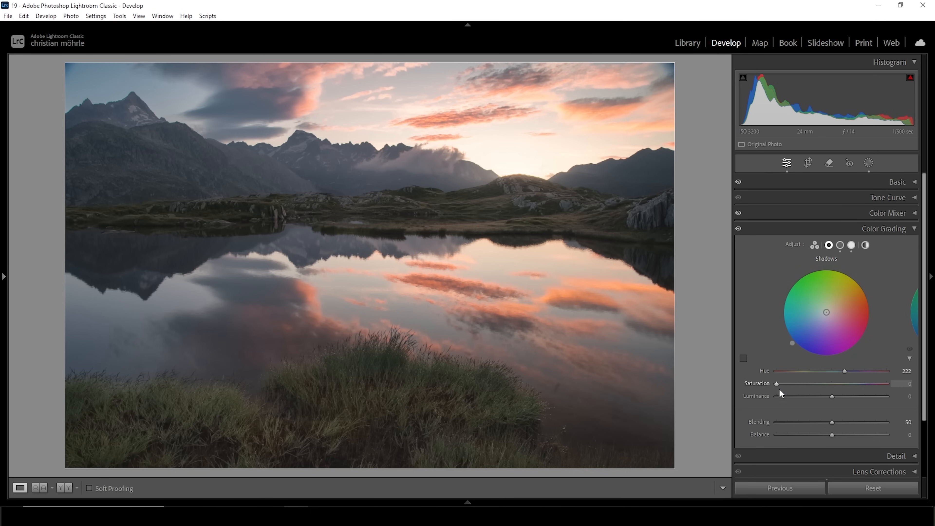
{"action": "left_click_drag", "start_coordinate": [777, 386], "coordinate": [782, 385]}
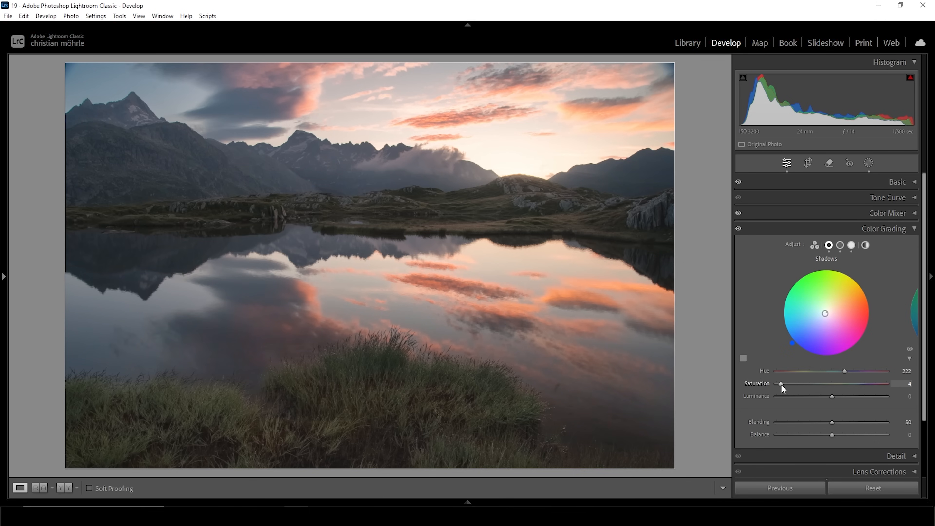
{"action": "left_click", "coordinate": [738, 232]}
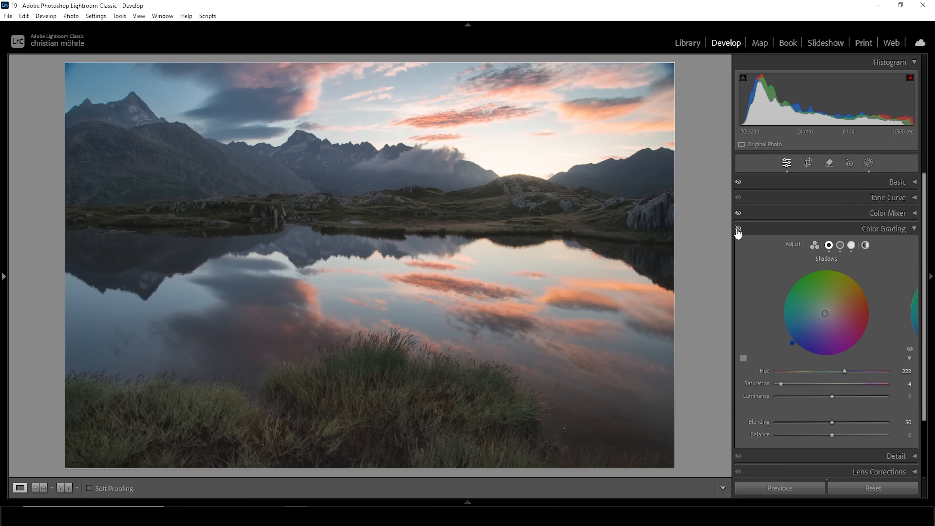
{"action": "left_click", "coordinate": [789, 222]}
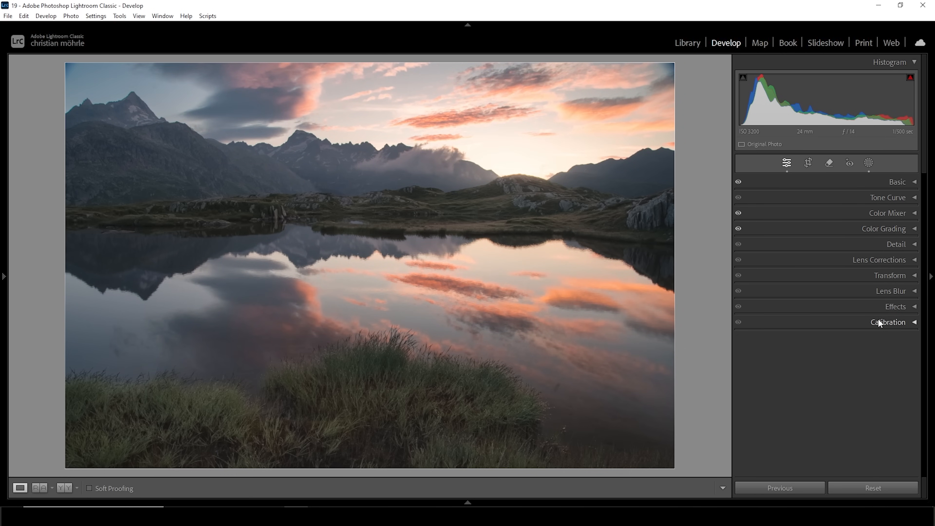
In Calibration, set Blue Primary Hue to -9 and Saturation to +21, Green Primary Saturation to +11 and Red Primary Saturation to +8.
{"action": "left_click", "coordinate": [845, 324]}
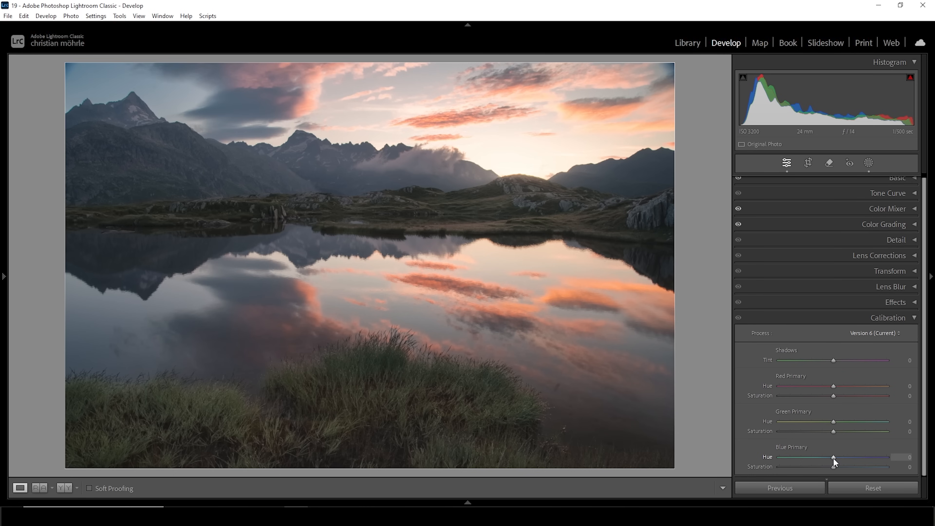
{"action": "left_click_drag", "start_coordinate": [833, 458], "coordinate": [830, 457]}
{"action": "left_click_drag", "start_coordinate": [834, 467], "coordinate": [838, 467]}
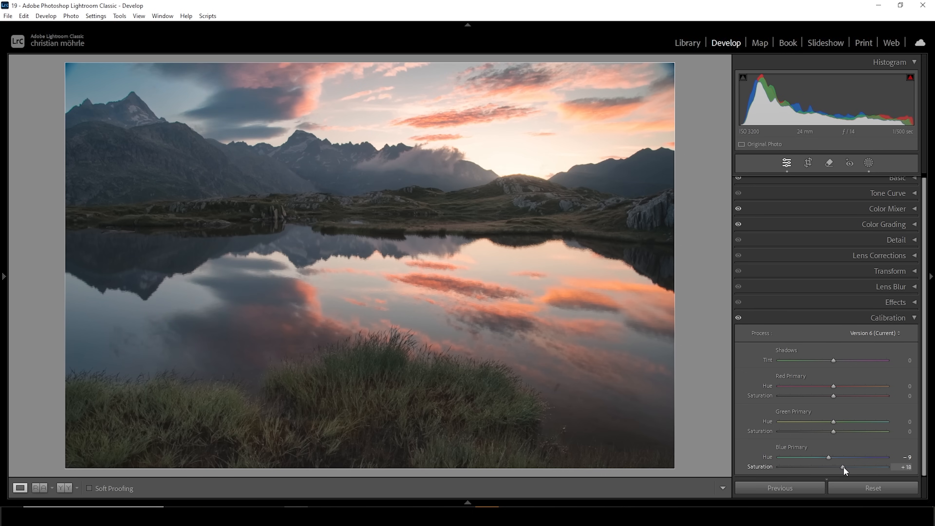
{"action": "left_click_drag", "start_coordinate": [833, 431], "coordinate": [839, 431]}
{"action": "left_click_drag", "start_coordinate": [836, 396], "coordinate": [838, 397]}
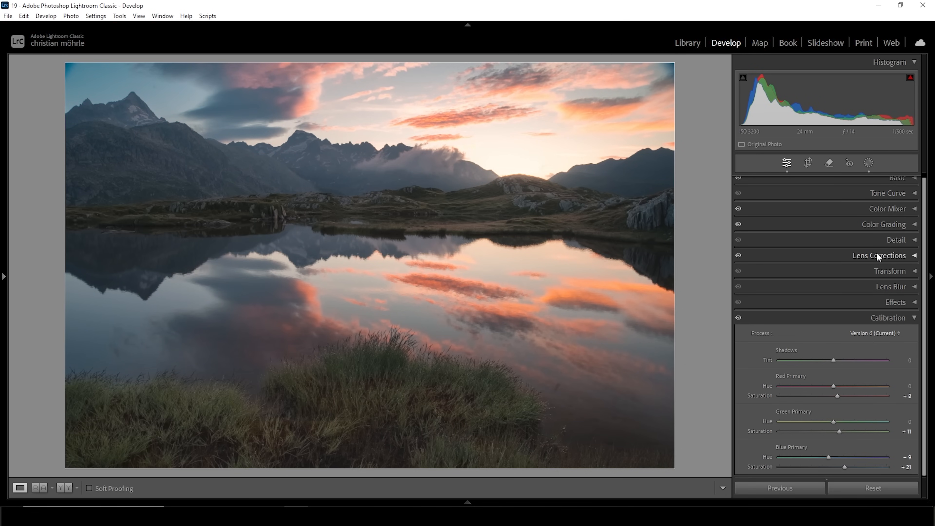
Sharpen the photo with Amount 62, Radius 0.5, Detail 100 and Masking 77.
{"action": "left_click", "coordinate": [891, 240]}
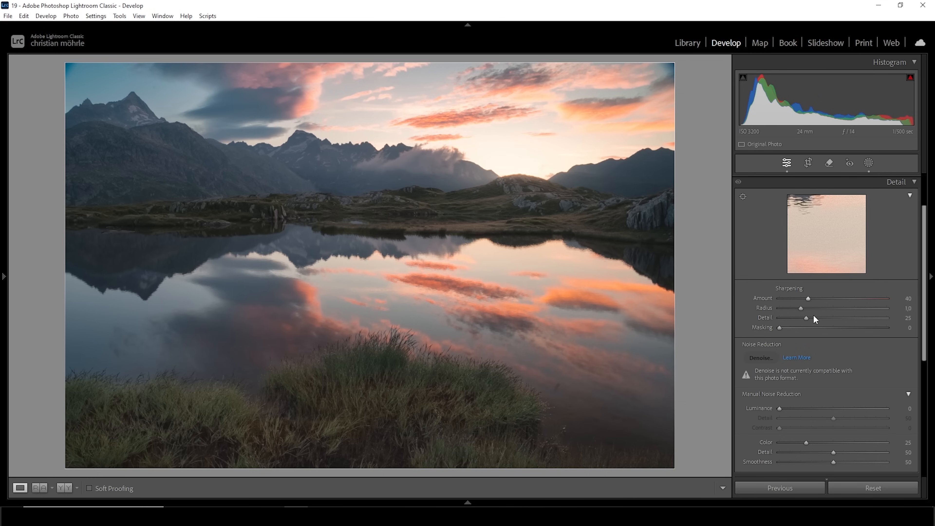
{"action": "left_click_drag", "start_coordinate": [799, 308], "coordinate": [751, 305]}
{"action": "left_click_drag", "start_coordinate": [779, 328], "coordinate": [862, 329]}
Open the edited virtual copy of DSC03485-HDR.dng in Adobe Photoshop 2024 for further editing.
{"action": "left_click", "coordinate": [467, 502]}
{"action": "right_click", "coordinate": [509, 470]}
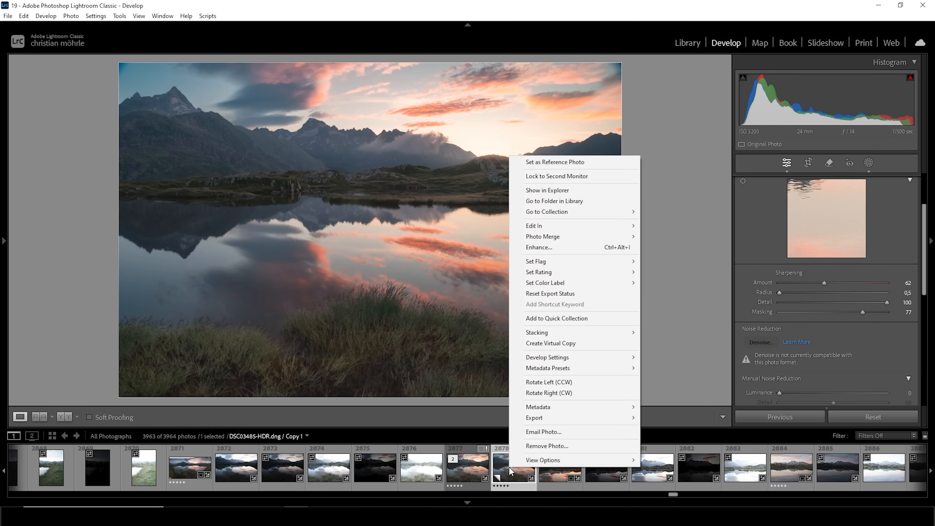
{"action": "mouse_move", "coordinate": [595, 228]}
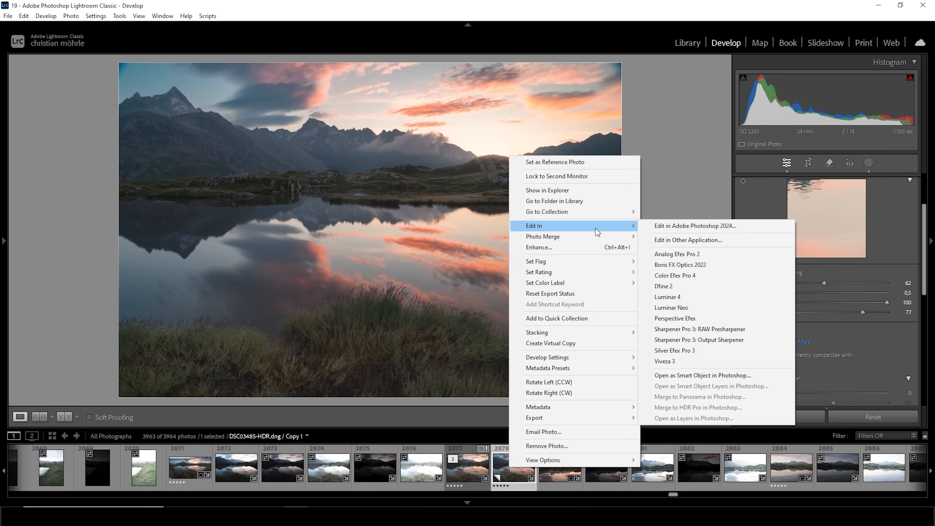
{"action": "left_click", "coordinate": [682, 227]}
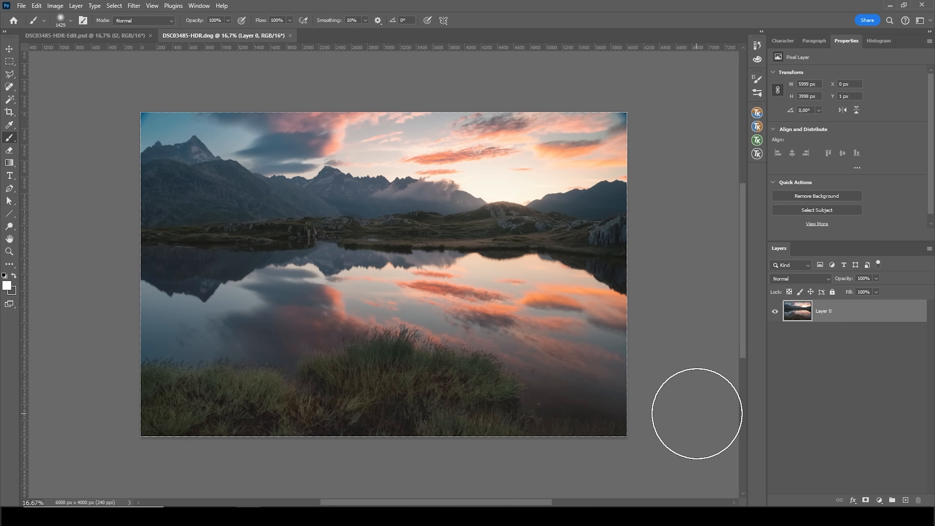
Add a Photo Filter adjustment layer with Warming Filter (85) at 25% density and compare the image with and without it.
{"action": "left_click", "coordinate": [879, 499]}
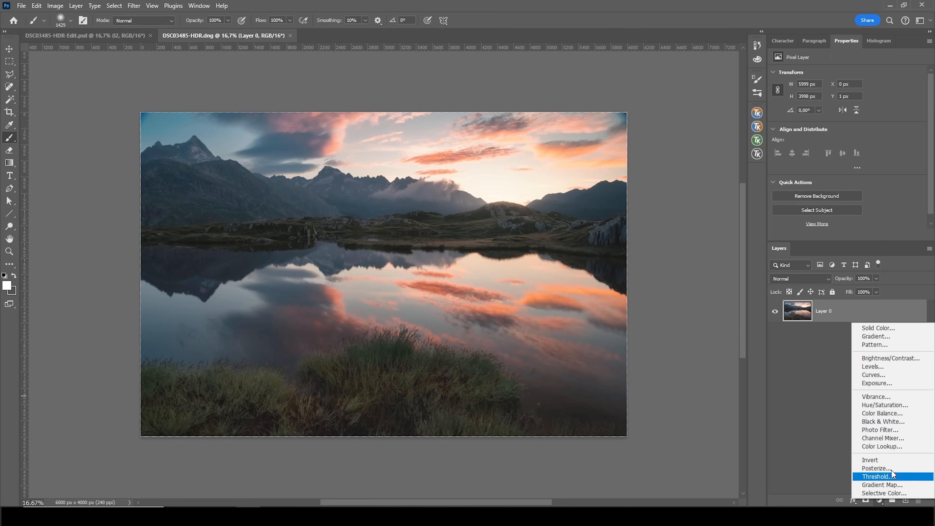
{"action": "left_click", "coordinate": [890, 429]}
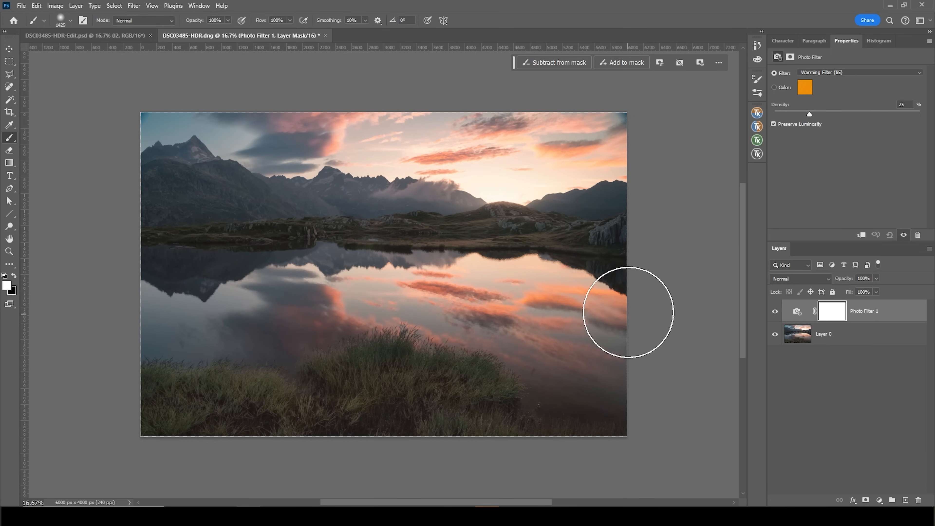
{"action": "left_click", "coordinate": [774, 312]}
{"action": "left_click", "coordinate": [774, 312]}
{"action": "left_click", "coordinate": [774, 312]}
{"action": "left_click", "coordinate": [774, 313]}
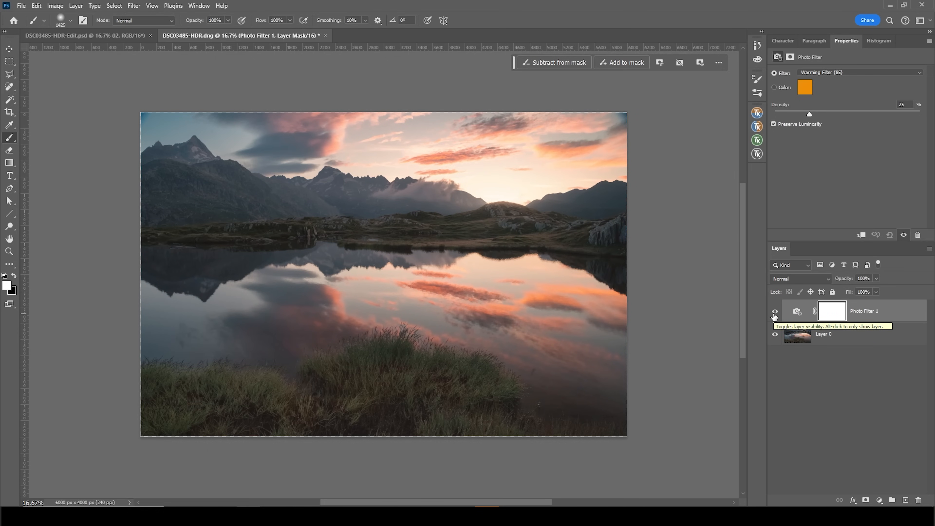
{"action": "left_click", "coordinate": [774, 312]}
{"action": "left_click", "coordinate": [774, 312]}
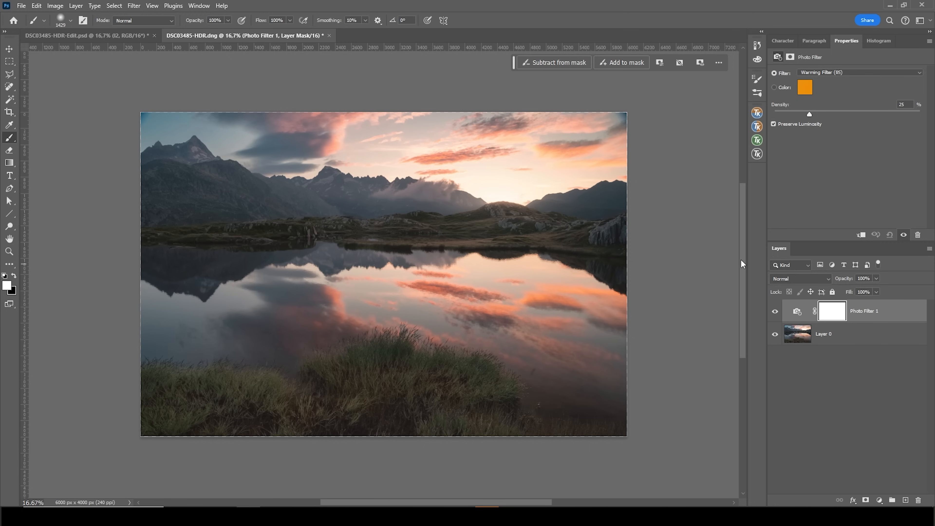
Stamp all visible layers into a new layer and clone nearby sky over the dark upper-left corner of the photo.
{"action": "key", "text": "ctrl+shift+alt+e"}
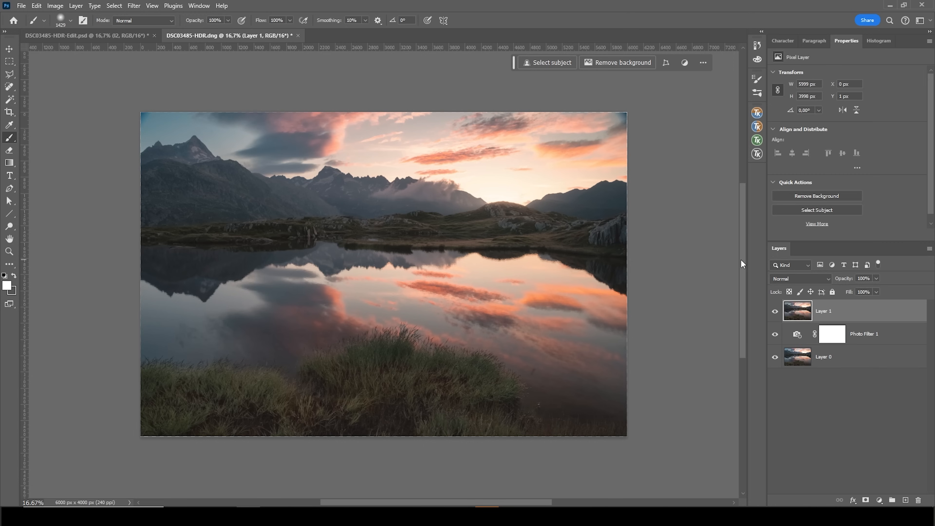
{"action": "scroll", "coordinate": [181, 129], "scroll_direction": "up", "scroll_amount": 6}
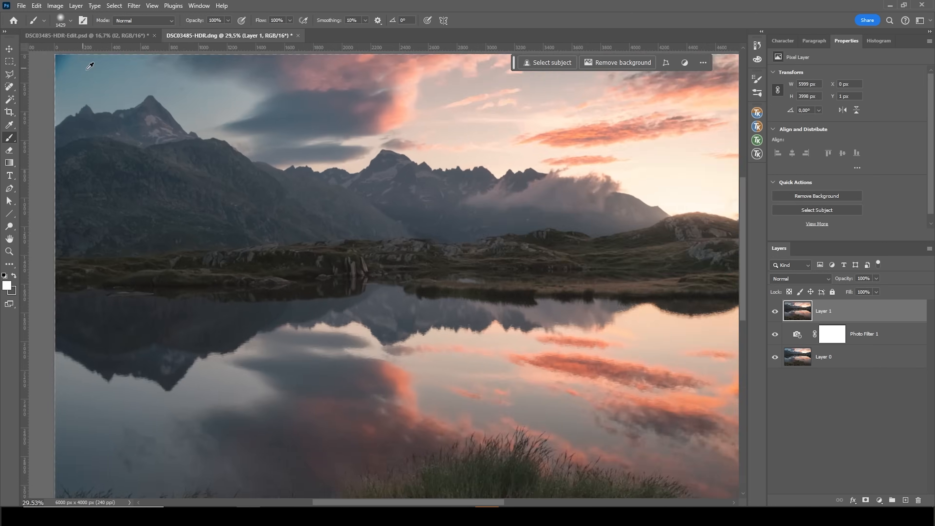
{"action": "scroll", "coordinate": [161, 129], "scroll_direction": "up", "scroll_amount": 3}
{"action": "scroll", "coordinate": [161, 130], "scroll_direction": "left", "scroll_amount": 4}
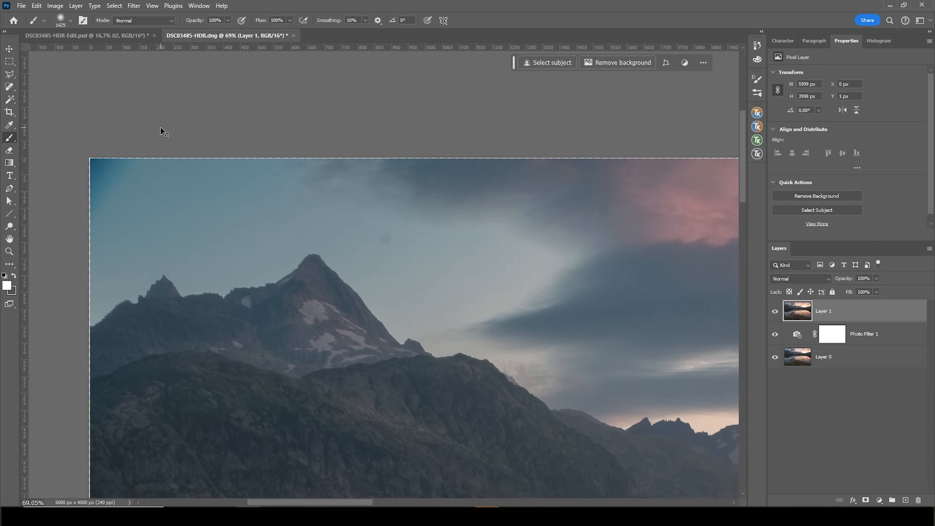
{"action": "right_click", "coordinate": [10, 87]}
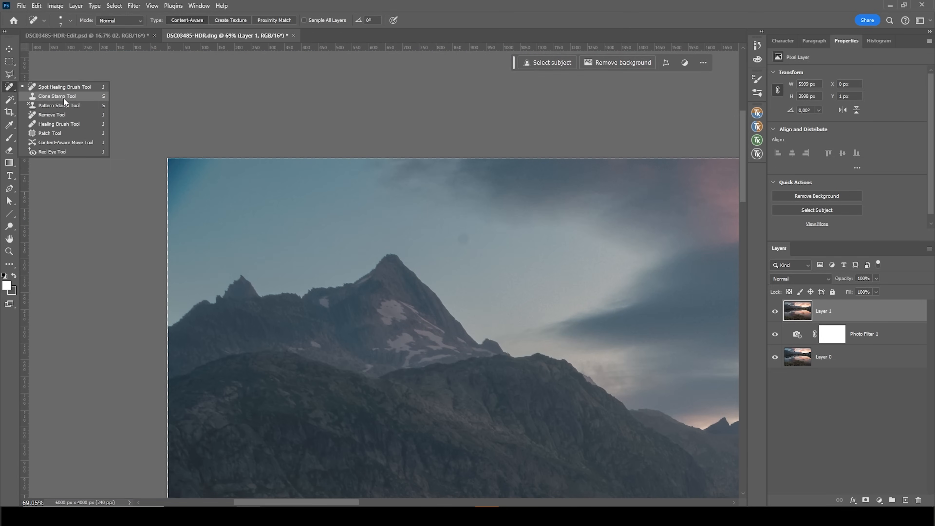
{"action": "left_click", "coordinate": [63, 97]}
{"action": "left_click_drag", "start_coordinate": [205, 176], "coordinate": [198, 177]}
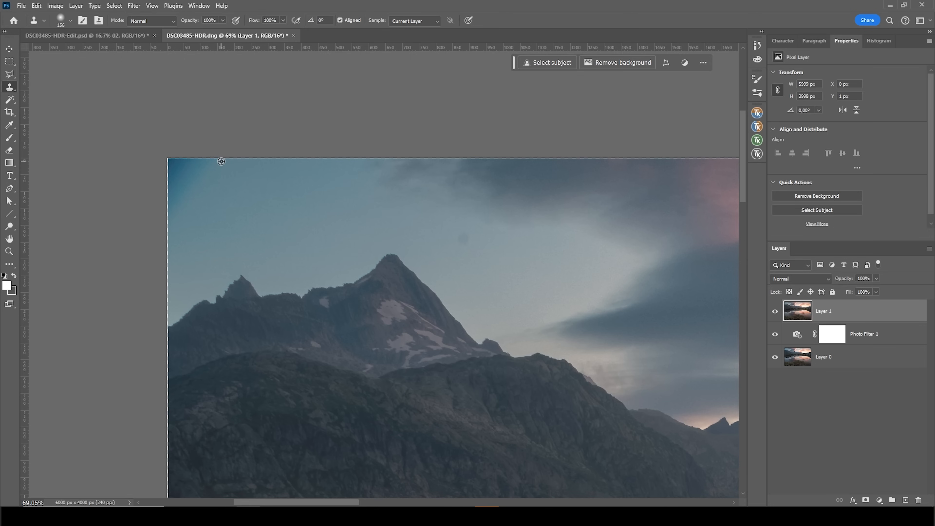
{"action": "left_click", "coordinate": [212, 163], "text": "alt"}
{"action": "mouse_move", "coordinate": [198, 163]}
{"action": "left_mouse_down"}
{"action": "mouse_move", "coordinate": [171, 202]}
{"action": "mouse_move", "coordinate": [180, 157]}
{"action": "left_mouse_up"}
{"action": "scroll", "coordinate": [238, 208], "scroll_direction": "down", "scroll_amount": 5}
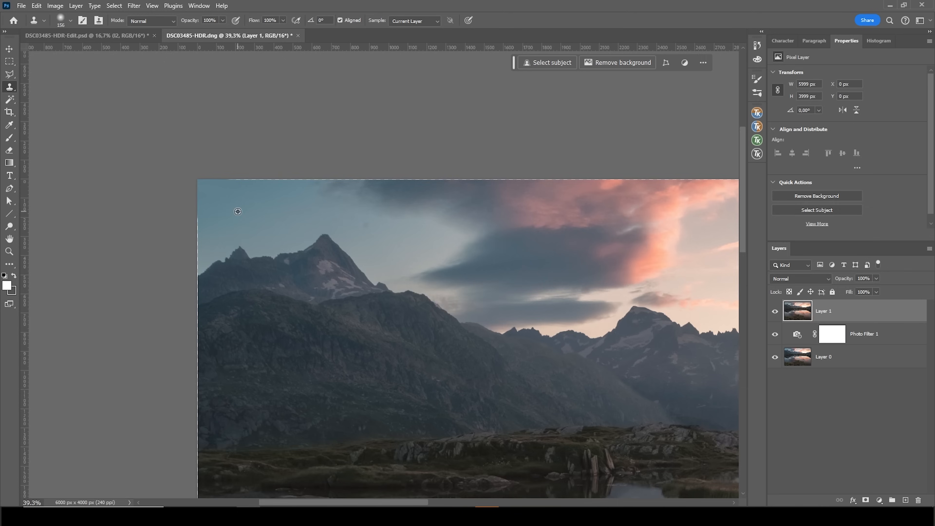
Clone nearby sky over the dark vignetted upper-right corner of the photo with the Clone Stamp tool.
{"action": "left_click_drag", "start_coordinate": [425, 503], "coordinate": [515, 502]}
{"action": "scroll", "coordinate": [626, 210], "scroll_direction": "up", "scroll_amount": 5}
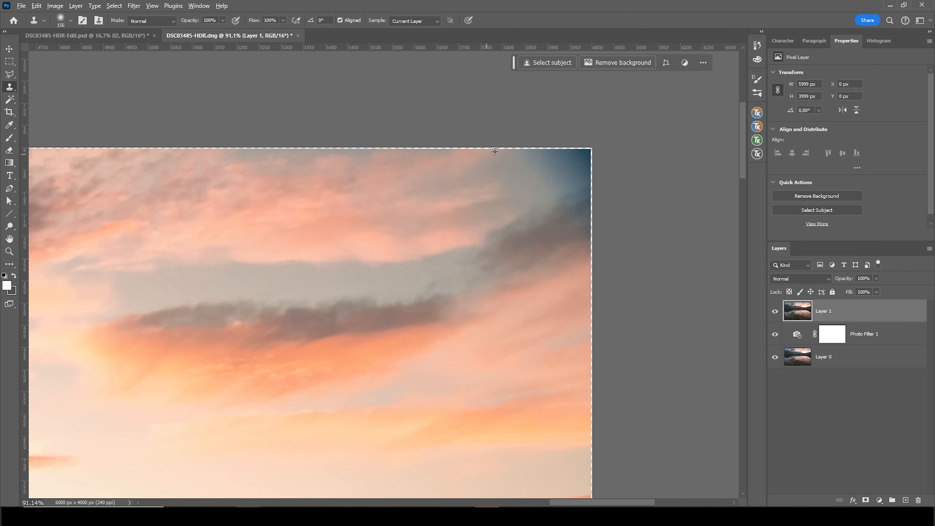
{"action": "left_click", "coordinate": [495, 151], "text": "alt"}
{"action": "left_click_drag", "start_coordinate": [537, 156], "coordinate": [574, 155]}
{"action": "scroll", "coordinate": [494, 156], "scroll_direction": "down", "scroll_amount": 7}
{"action": "scroll", "coordinate": [323, 217], "scroll_direction": "up", "scroll_amount": 2}
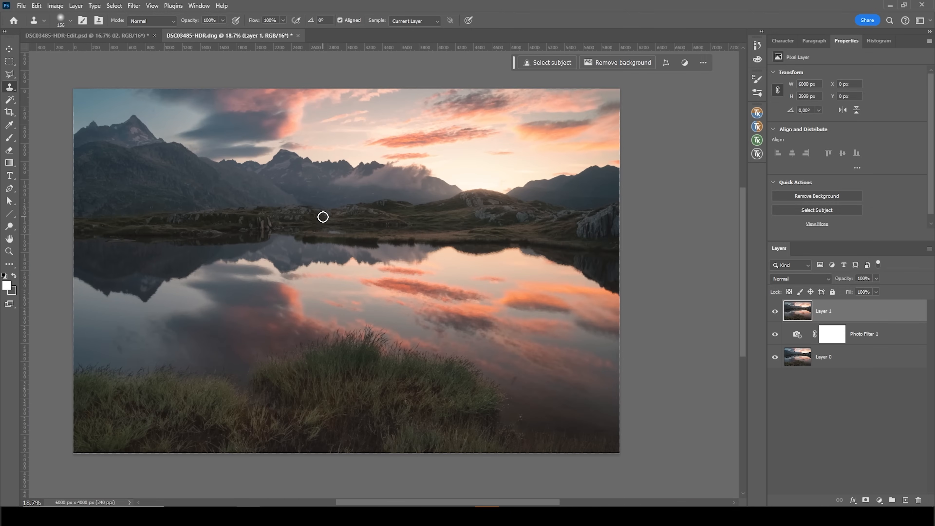
Add a new empty layer above the stamped layer and set its blend mode to Hard Light.
{"action": "left_click", "coordinate": [907, 500]}
{"action": "left_click", "coordinate": [772, 281]}
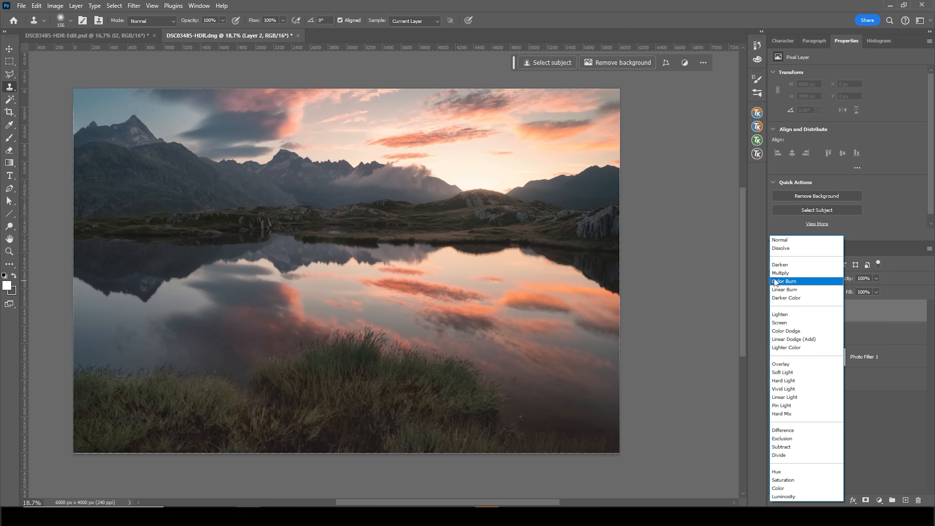
{"action": "left_click", "coordinate": [801, 381]}
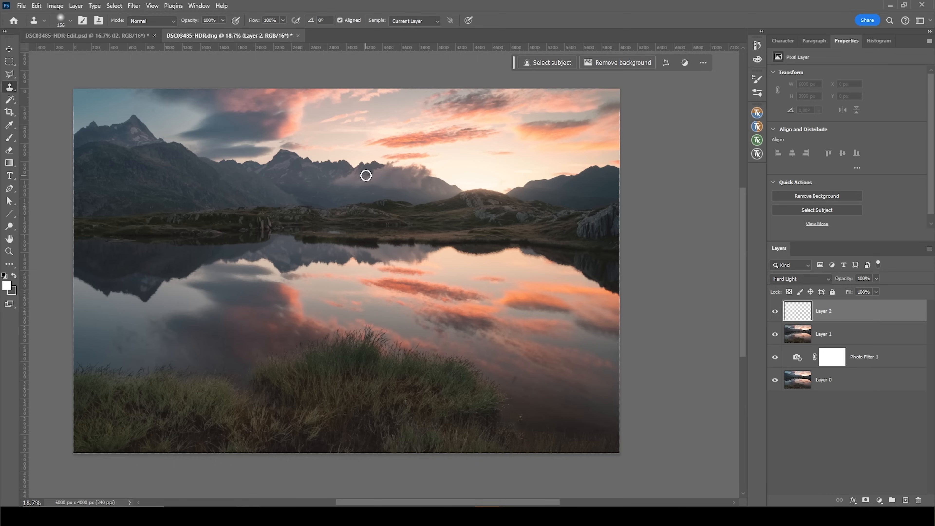
Sample the bright sky color near the sun and paint a soft glow around the sunset horizon with the Brush at 10% opacity.
{"action": "key", "text": "b"}
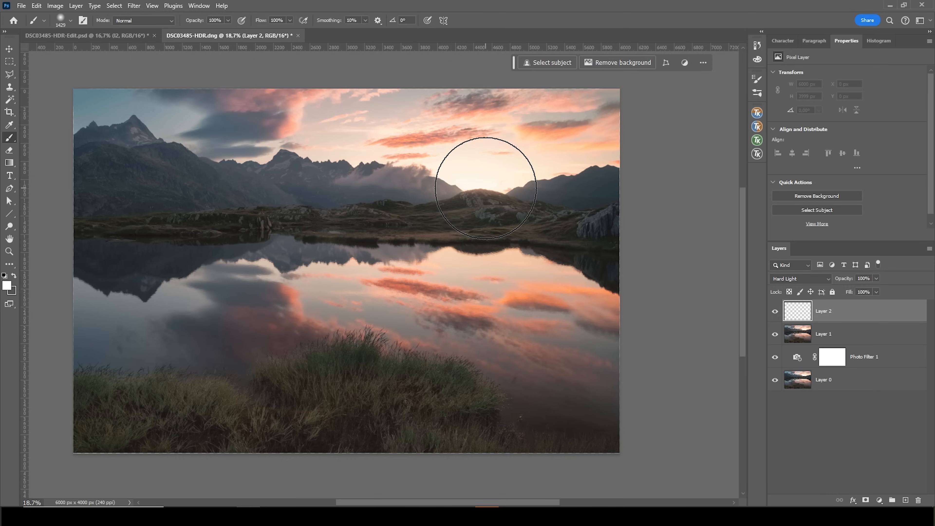
{"action": "left_click", "coordinate": [469, 183], "text": "alt"}
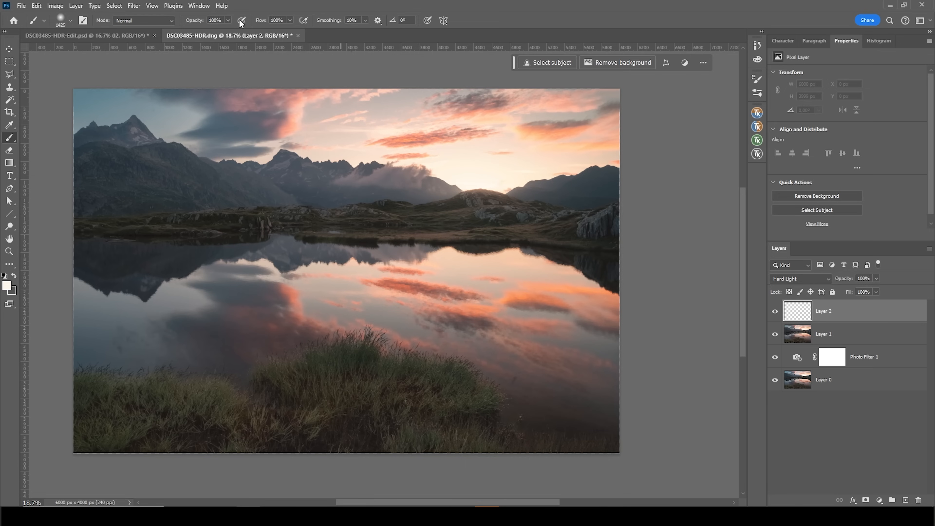
{"action": "left_click", "coordinate": [228, 21]}
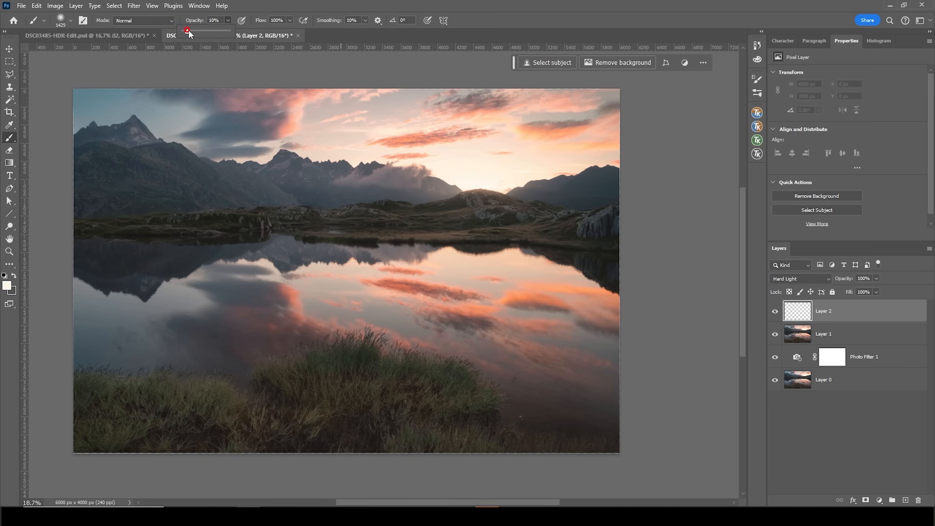
{"action": "scroll", "coordinate": [528, 148], "scroll_direction": "up", "scroll_amount": 5, "text": "alt"}
{"action": "left_click_drag", "start_coordinate": [443, 232], "coordinate": [367, 231], "text": "alt"}
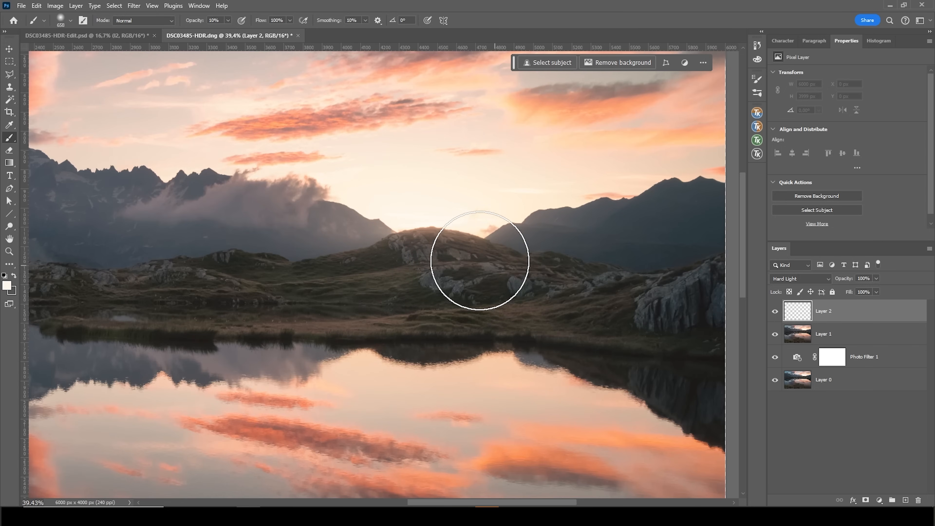
{"action": "mouse_move", "coordinate": [404, 228]}
{"action": "left_mouse_down", "text": "alt"}
{"action": "mouse_move", "coordinate": [388, 226]}
{"action": "mouse_move", "coordinate": [439, 209]}
{"action": "mouse_move", "coordinate": [470, 213]}
{"action": "mouse_move", "coordinate": [578, 177]}
{"action": "left_mouse_up", "text": "alt"}
{"action": "mouse_move", "coordinate": [368, 190]}
{"action": "left_mouse_down"}
{"action": "mouse_move", "coordinate": [327, 175]}
{"action": "mouse_move", "coordinate": [401, 197]}
{"action": "left_mouse_up"}
{"action": "mouse_move", "coordinate": [393, 197]}
{"action": "left_mouse_down", "text": "alt"}
{"action": "mouse_move", "coordinate": [412, 199]}
{"action": "mouse_move", "coordinate": [401, 200]}
{"action": "left_mouse_up", "text": "alt"}
{"action": "scroll", "coordinate": [438, 250], "scroll_direction": "down", "scroll_amount": 5, "text": "alt"}
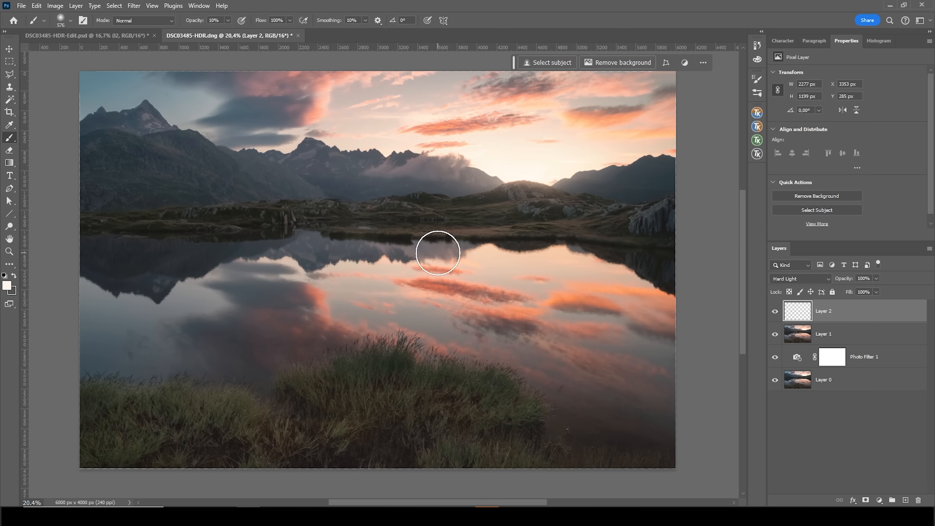
Add another new empty layer above the glow layer and set its blend mode to Overlay.
{"action": "left_click", "coordinate": [905, 500]}
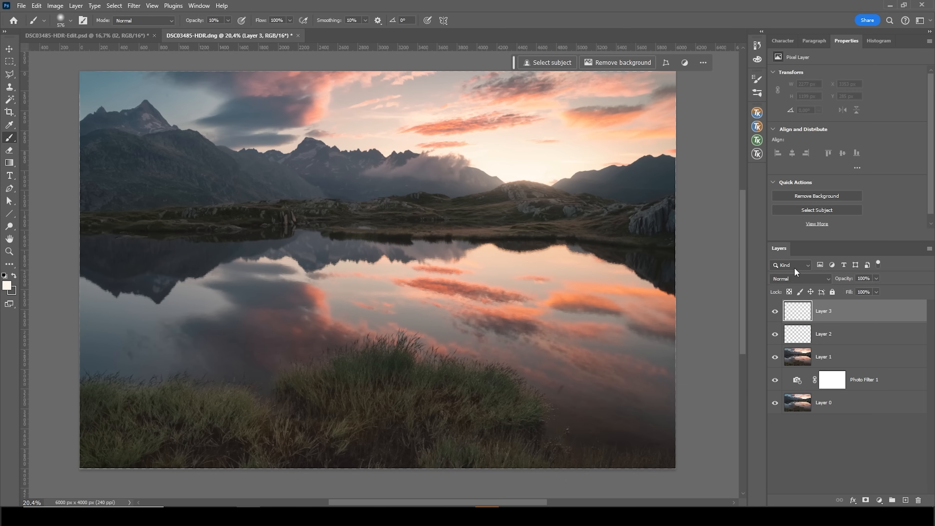
{"action": "left_click", "coordinate": [780, 276]}
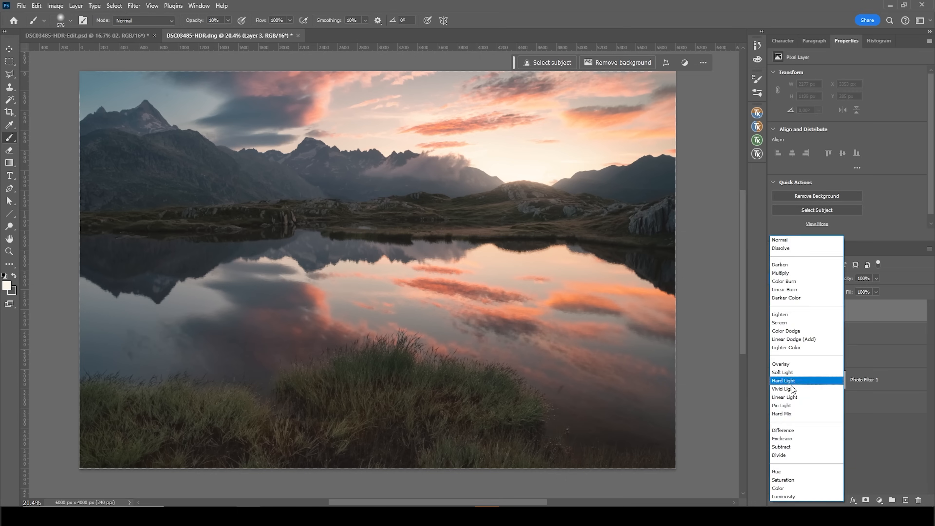
{"action": "left_click", "coordinate": [786, 369]}
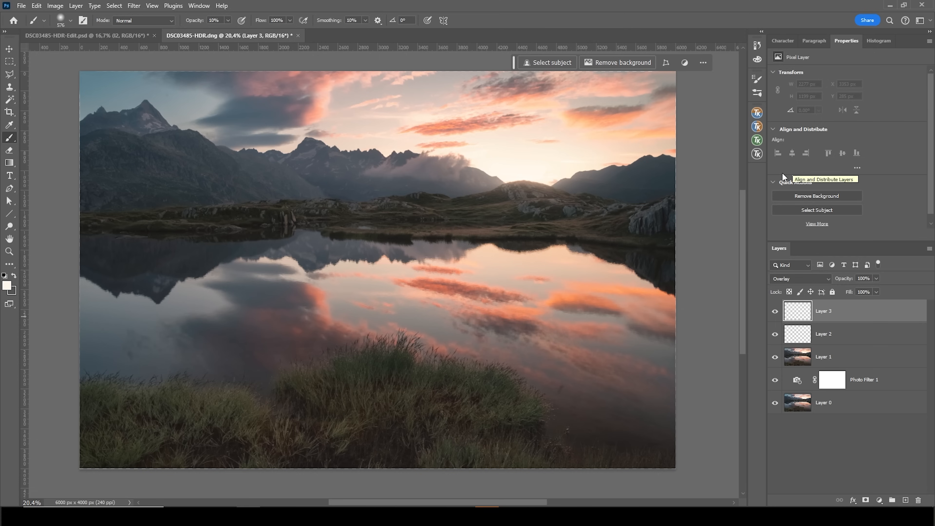
Add a Lights-1 luminosity mask to the top Overlay layer with TK RapidMask2, using its Layer Mask mode.
{"action": "left_click", "coordinate": [755, 142]}
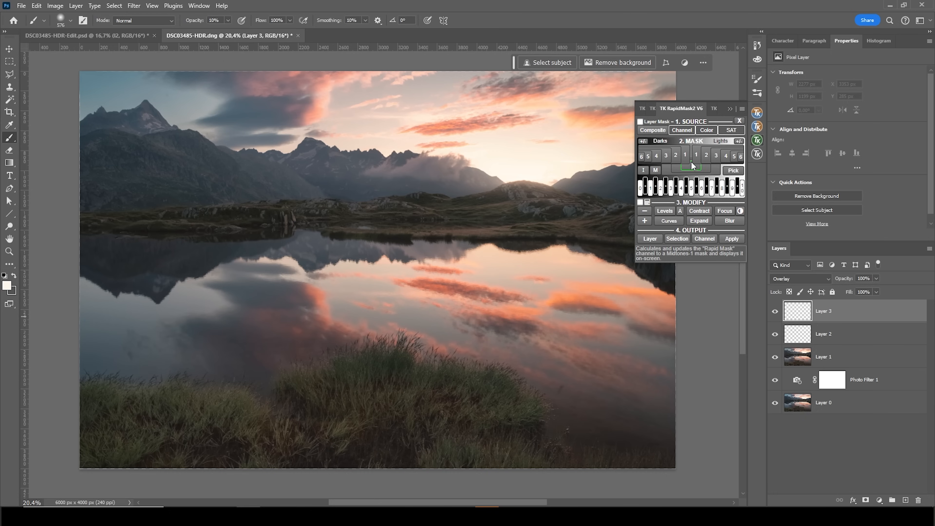
{"action": "left_click", "coordinate": [694, 155]}
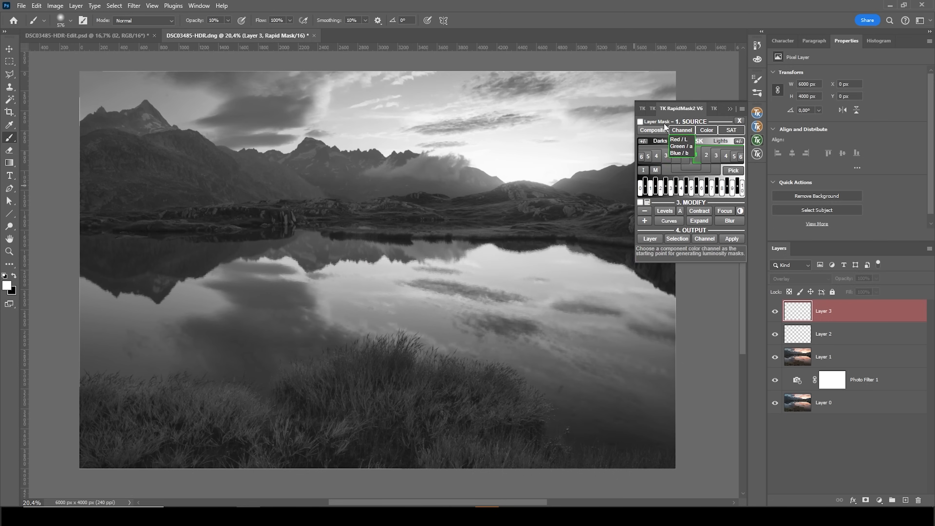
{"action": "left_click", "coordinate": [640, 121]}
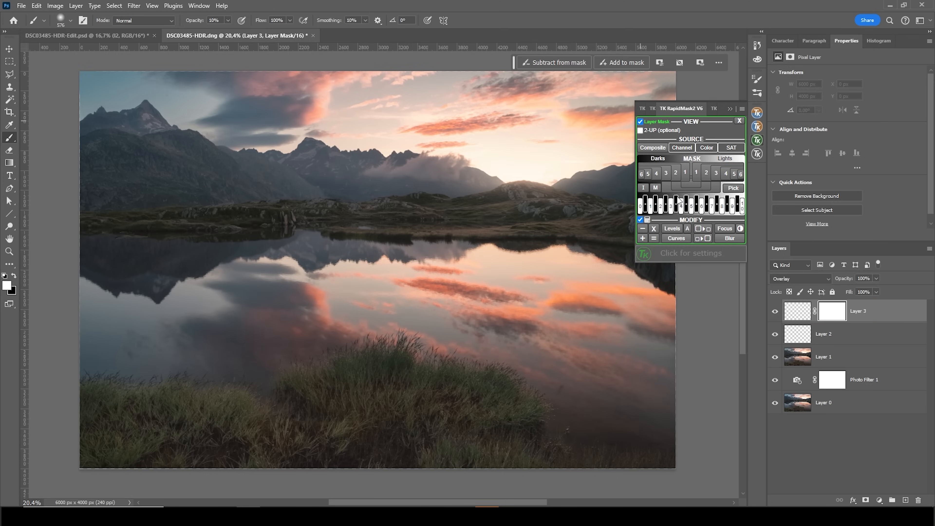
{"action": "left_click", "coordinate": [697, 175]}
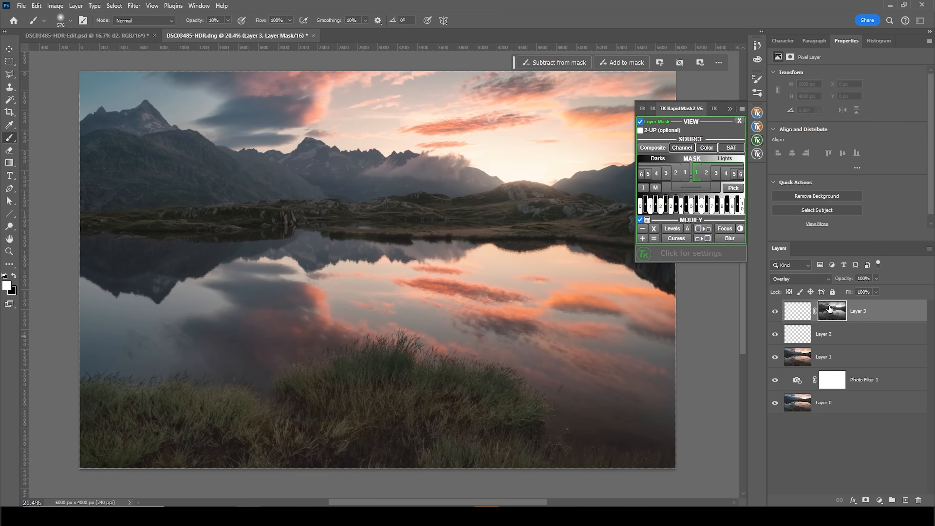
Target the Overlay layer's pixels instead of its mask, set the foreground color to ffffff, and set the Brush opacity to 66%.
{"action": "left_click", "coordinate": [800, 311]}
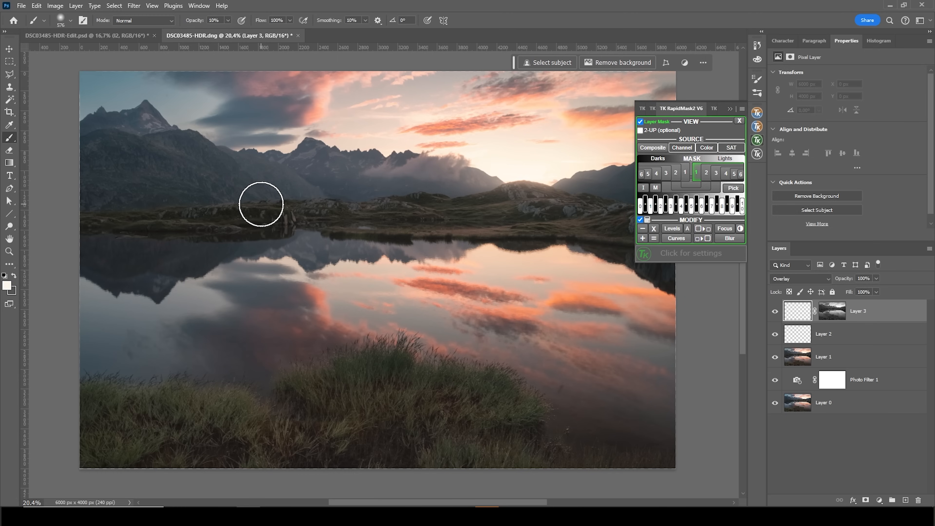
{"action": "left_click", "coordinate": [7, 285]}
{"action": "type", "text": "ffffff"}
{"action": "left_click", "coordinate": [894, 214]}
{"action": "key", "text": "b"}
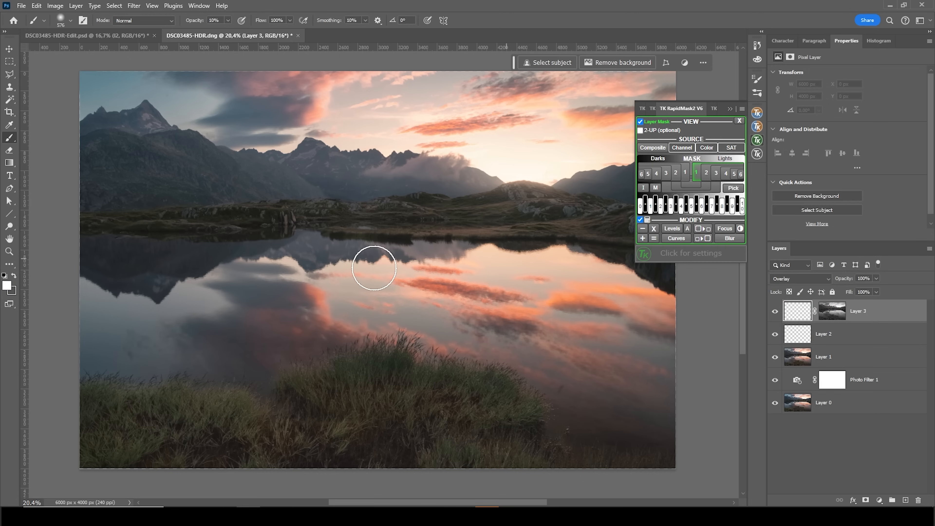
{"action": "left_click", "coordinate": [229, 20]}
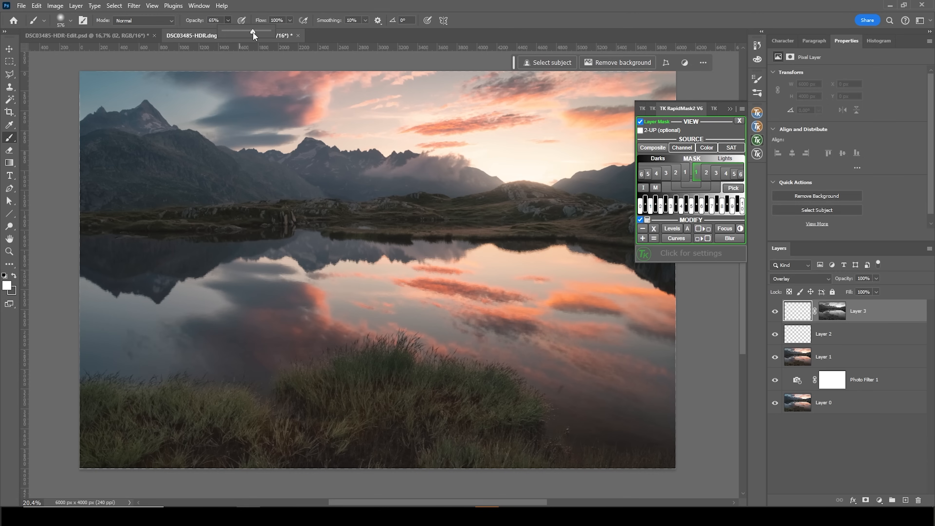
{"action": "left_click", "coordinate": [253, 31]}
Paint white with a large soft brush across the foreground grass on the Overlay layer to brighten its highlights.
{"action": "scroll", "coordinate": [382, 402], "scroll_direction": "down", "scroll_amount": 1}
{"action": "right_click", "coordinate": [351, 385], "text": "alt"}
{"action": "right_click", "coordinate": [148, 411], "text": "alt"}
{"action": "mouse_move", "coordinate": [97, 417]}
{"action": "left_mouse_down"}
{"action": "mouse_move", "coordinate": [182, 421]}
{"action": "mouse_move", "coordinate": [265, 442]}
{"action": "mouse_move", "coordinate": [344, 434]}
{"action": "mouse_move", "coordinate": [355, 407]}
{"action": "mouse_move", "coordinate": [349, 395]}
{"action": "mouse_move", "coordinate": [370, 383]}
{"action": "mouse_move", "coordinate": [467, 404]}
{"action": "mouse_move", "coordinate": [485, 428]}
{"action": "left_mouse_up"}
{"action": "right_click", "coordinate": [165, 367], "text": "alt"}
{"action": "left_click", "coordinate": [106, 365]}
{"action": "left_click", "coordinate": [248, 390]}
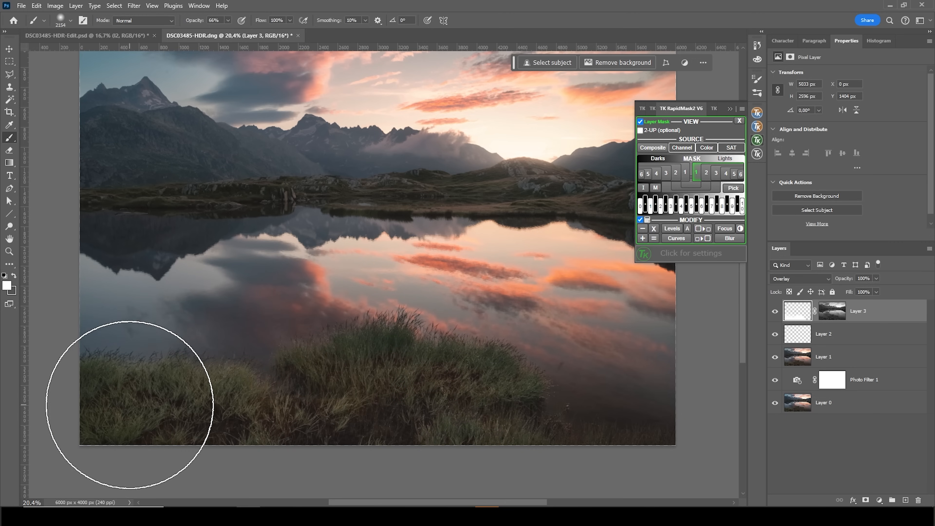
{"action": "left_click", "coordinate": [139, 395]}
{"action": "left_click_drag", "start_coordinate": [371, 405], "coordinate": [626, 449]}
Reduce the brush size and paint white over the mountain slopes at the left side of the photo.
{"action": "right_click", "coordinate": [295, 195], "text": "alt"}
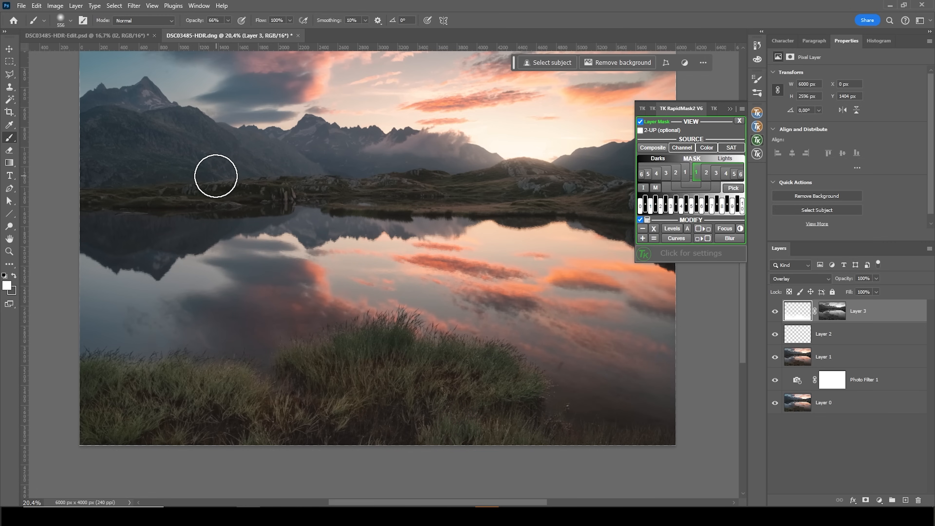
{"action": "right_click", "coordinate": [153, 167], "text": "alt"}
{"action": "left_click", "coordinate": [113, 141]}
{"action": "left_click", "coordinate": [152, 161]}
{"action": "left_click", "coordinate": [207, 177]}
{"action": "right_click", "coordinate": [276, 169], "text": "alt"}
{"action": "left_click", "coordinate": [276, 169]}
Select the sky automatically, using the stamped photo layer as the source.
{"action": "left_click", "coordinate": [809, 363]}
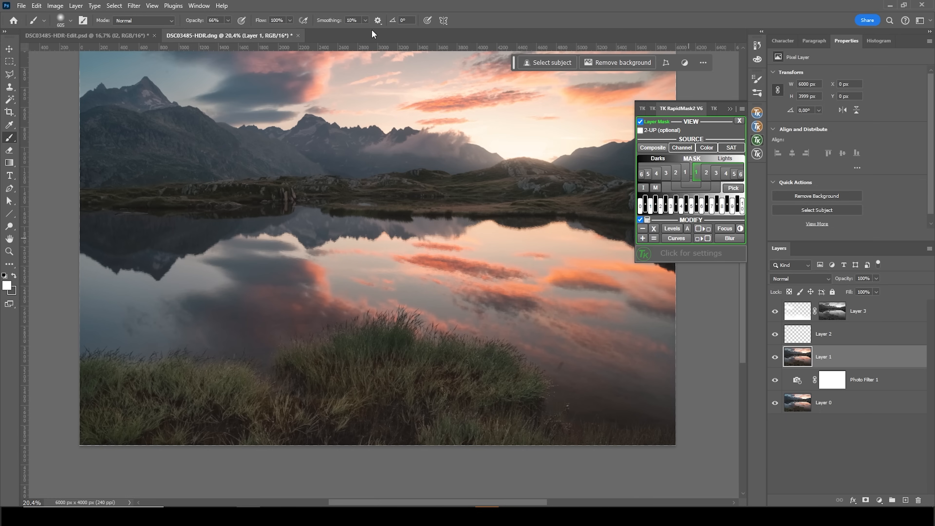
{"action": "left_click", "coordinate": [115, 6]}
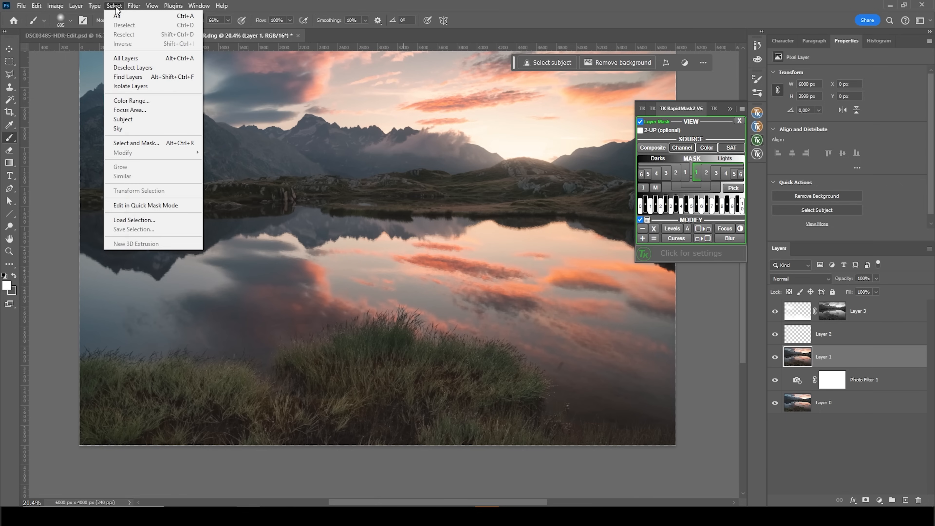
{"action": "left_click", "coordinate": [143, 129]}
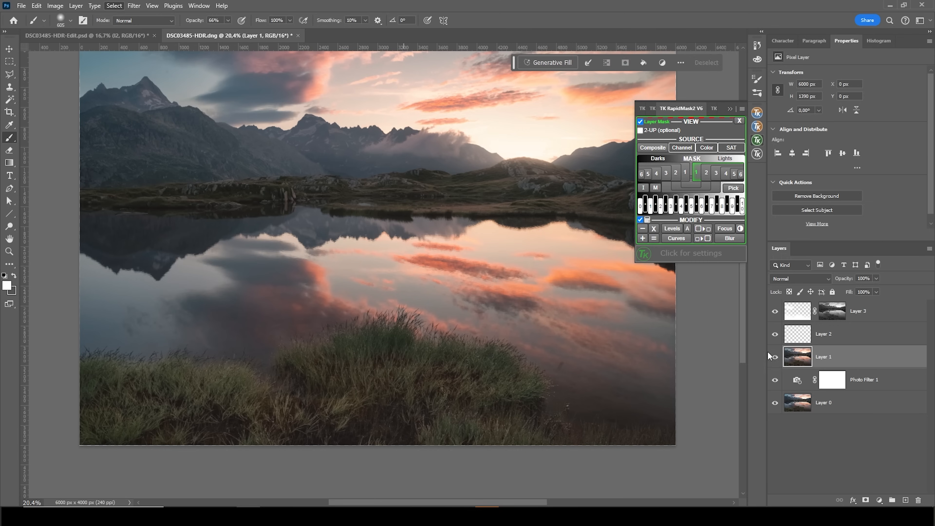
Fill the sky selection with black at 100% opacity on the Overlay layer's mask, and clear the selection.
{"action": "left_click", "coordinate": [836, 313]}
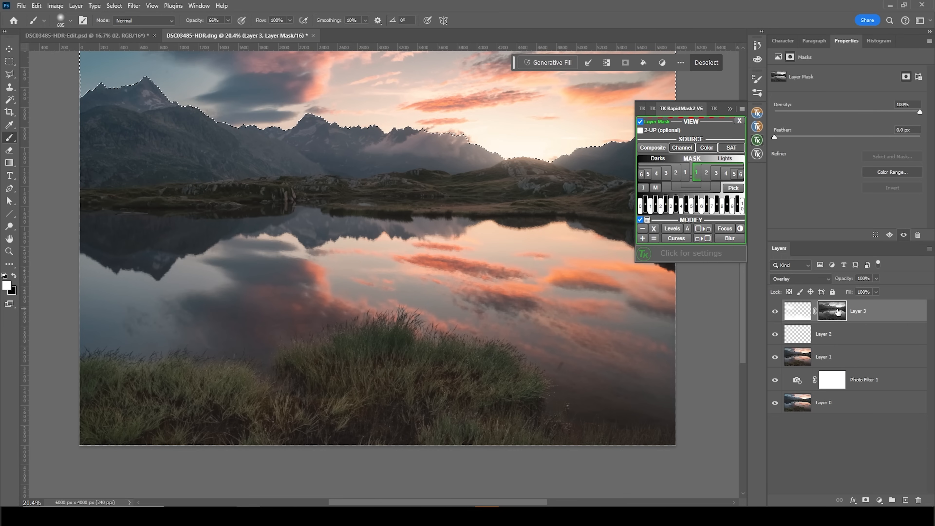
{"action": "key", "text": "shift+F5"}
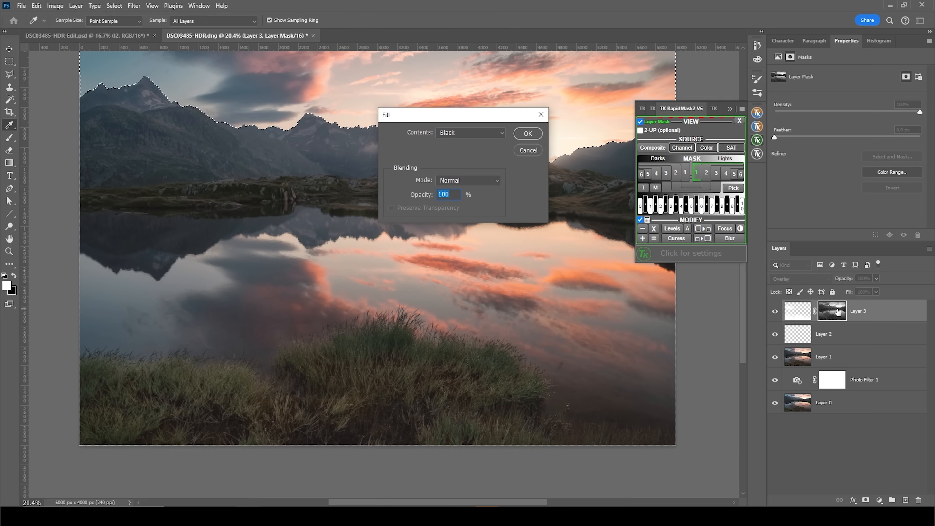
{"action": "left_click", "coordinate": [528, 133]}
{"action": "key", "text": "b"}
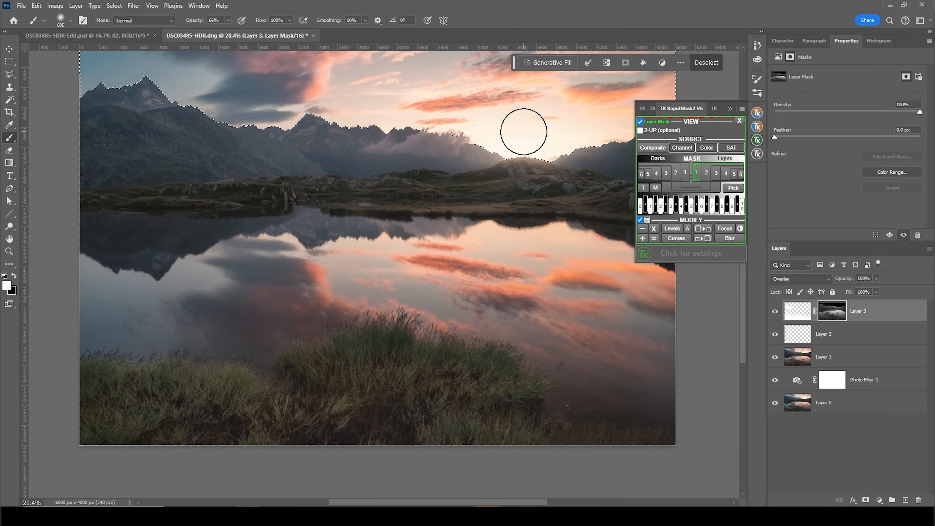
{"action": "key", "text": "ctrl+d"}
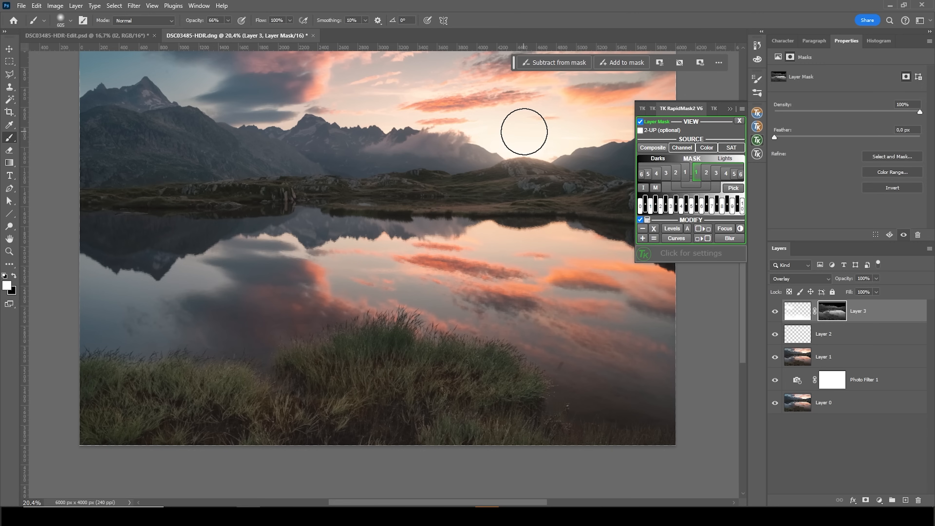
Paint white over the mountain peaks on the Overlay layer's pixels, and reduce the brush size to 350.
{"action": "left_click", "coordinate": [798, 310]}
{"action": "left_click_drag", "start_coordinate": [326, 139], "coordinate": [330, 141]}
{"action": "left_click", "coordinate": [145, 96]}
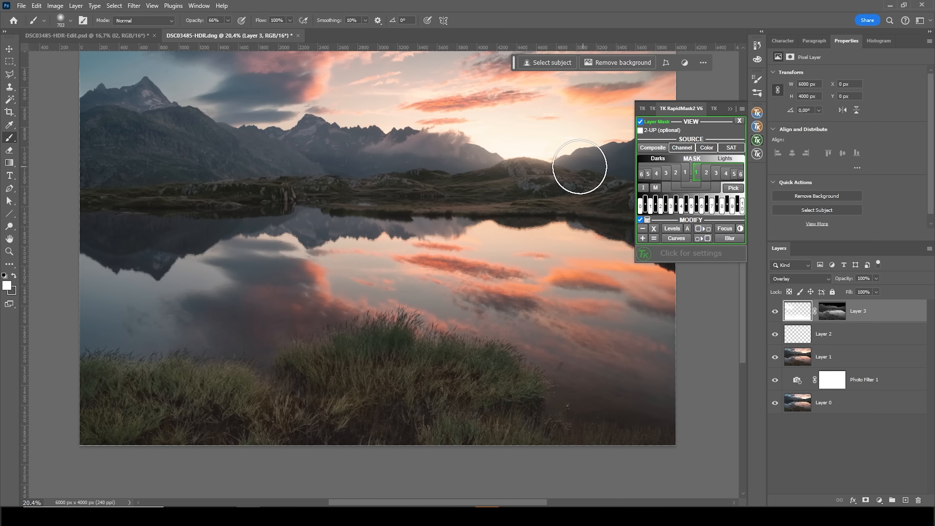
{"action": "scroll", "coordinate": [503, 128], "scroll_direction": "right", "scroll_amount": 2}
{"action": "key", "text": "bracketleft"}
{"action": "key", "text": "bracketleft"}
{"action": "key", "text": "bracketleft"}
{"action": "key", "text": "bracketleft"}
{"action": "key", "text": "bracketleft"}
{"action": "key", "text": "bracketleft"}
{"action": "scroll", "coordinate": [720, 107], "scroll_direction": "down", "scroll_amount": 1}
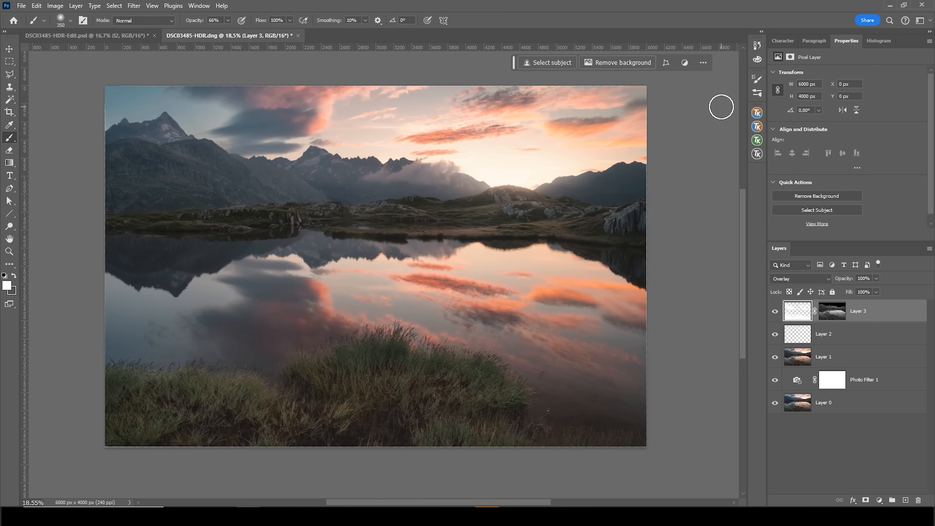